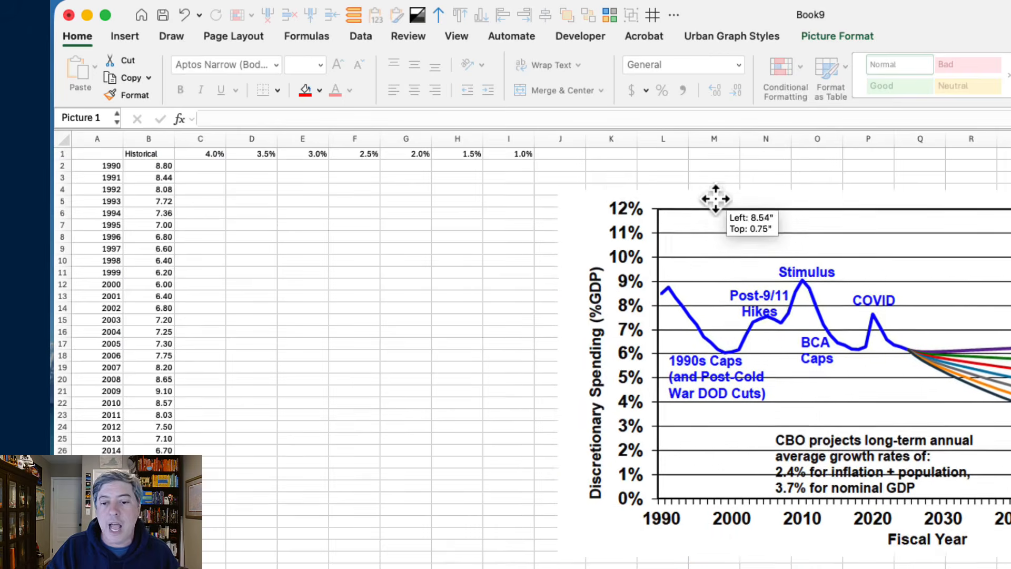
Step: Select the whole data table from A1 through column I and insert a basic 2-D line chart from it
click(111, 157)
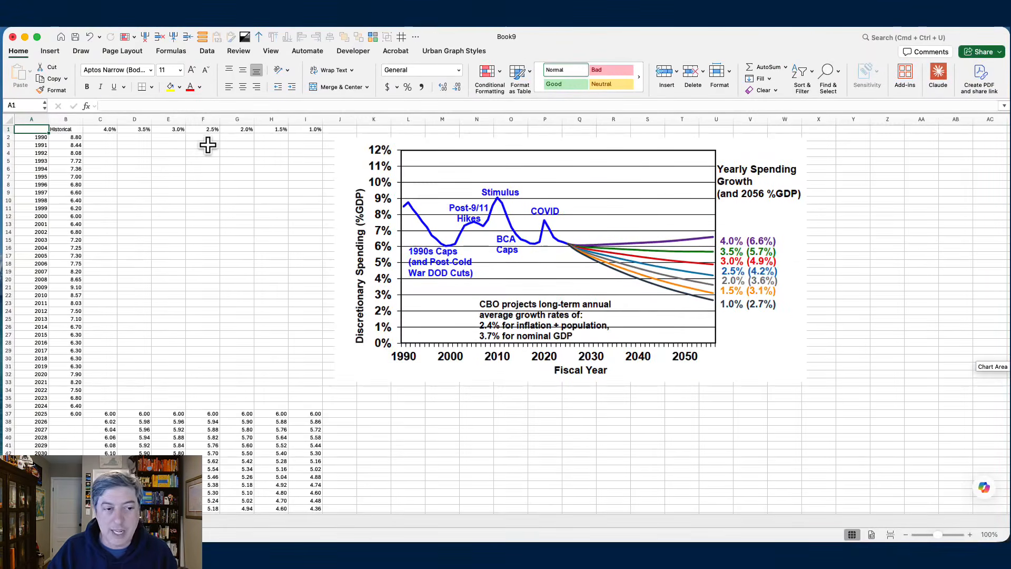
key(super+shift+Right)
key(super+shift+Right)
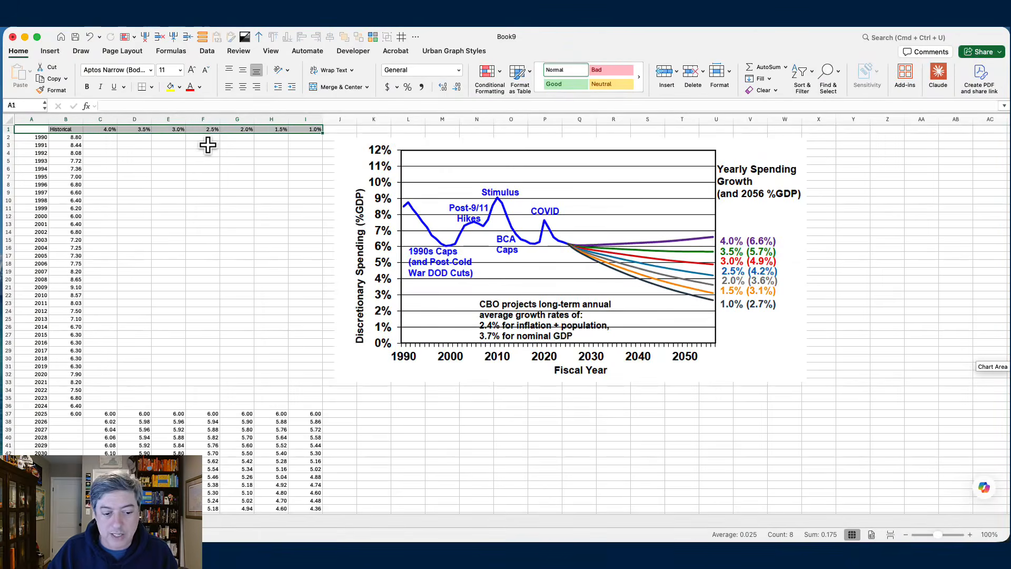
key(shift+Down)
key(super+shift+Down)
scroll(214, 174, up, 6)
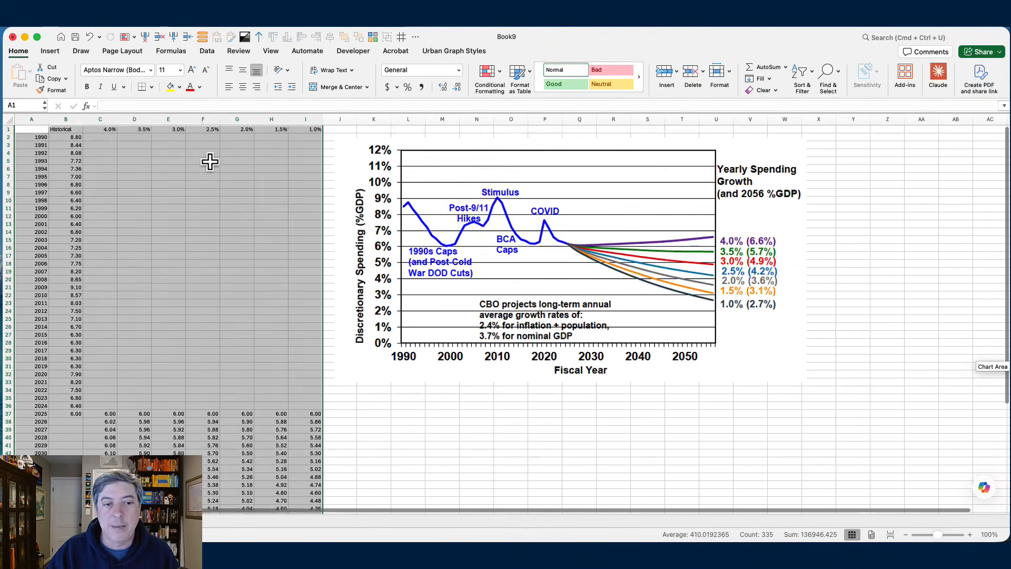
scroll(209, 162, down, 1)
click(50, 50)
click(410, 79)
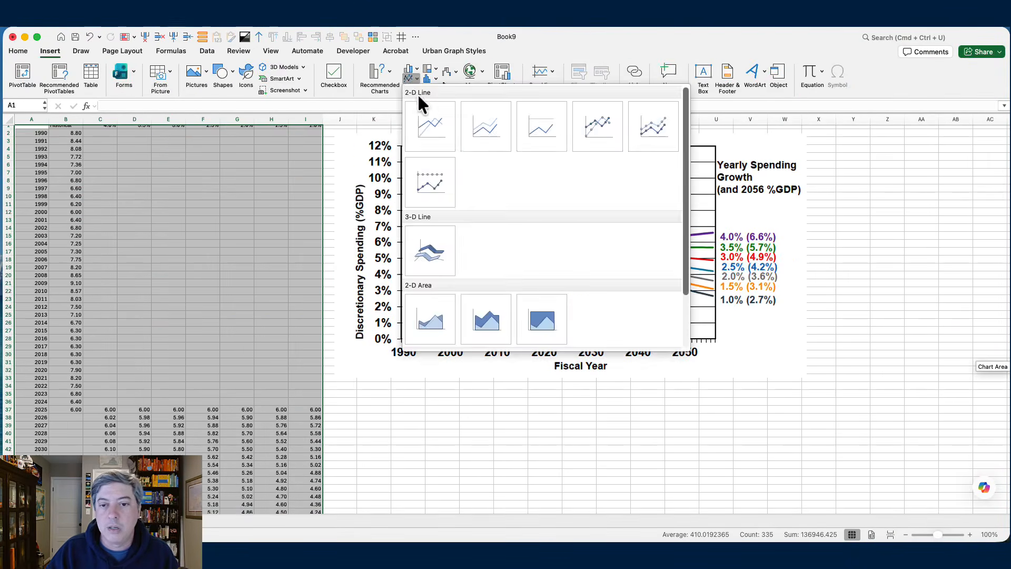
click(425, 106)
Step: Enlarge the new chart over the data and place the reference chart picture beside it without overlap
drag(473, 262, 167, 152)
drag(319, 274, 501, 387)
drag(397, 172, 297, 159)
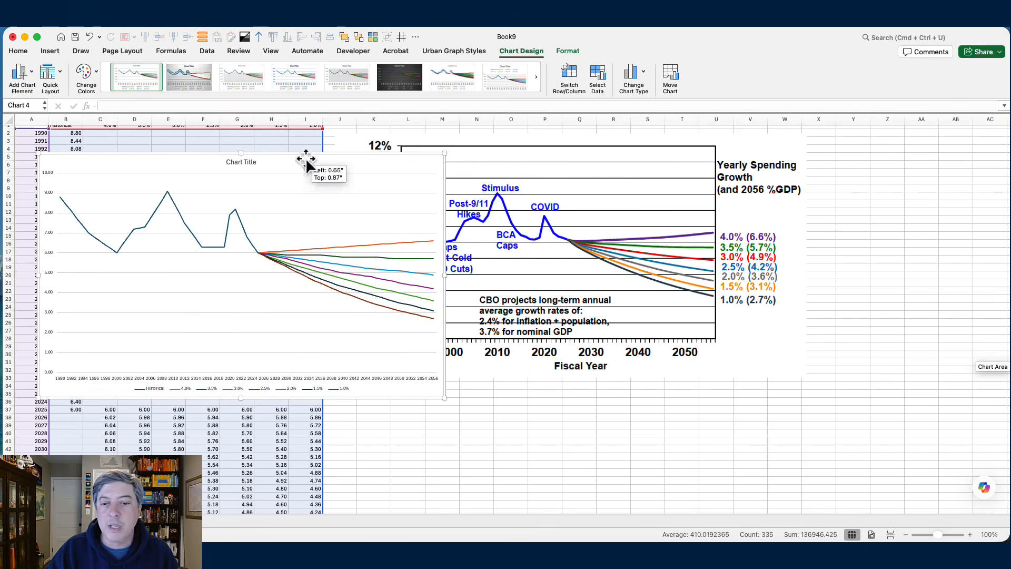
drag(481, 142, 587, 148)
drag(388, 160, 395, 151)
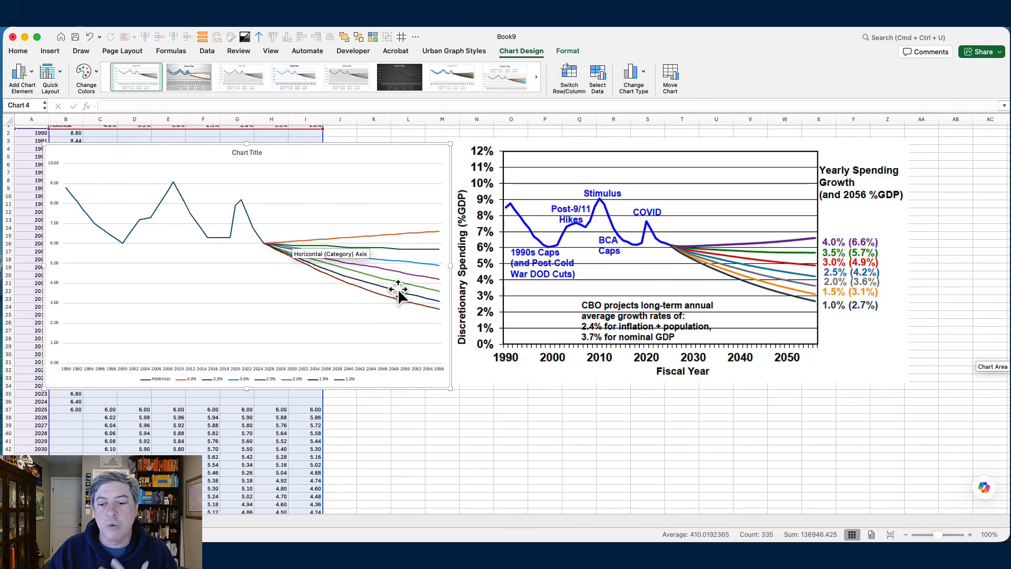
Step: Delete the new chart's legend and increase the font size of all chart text to 14
click(343, 375)
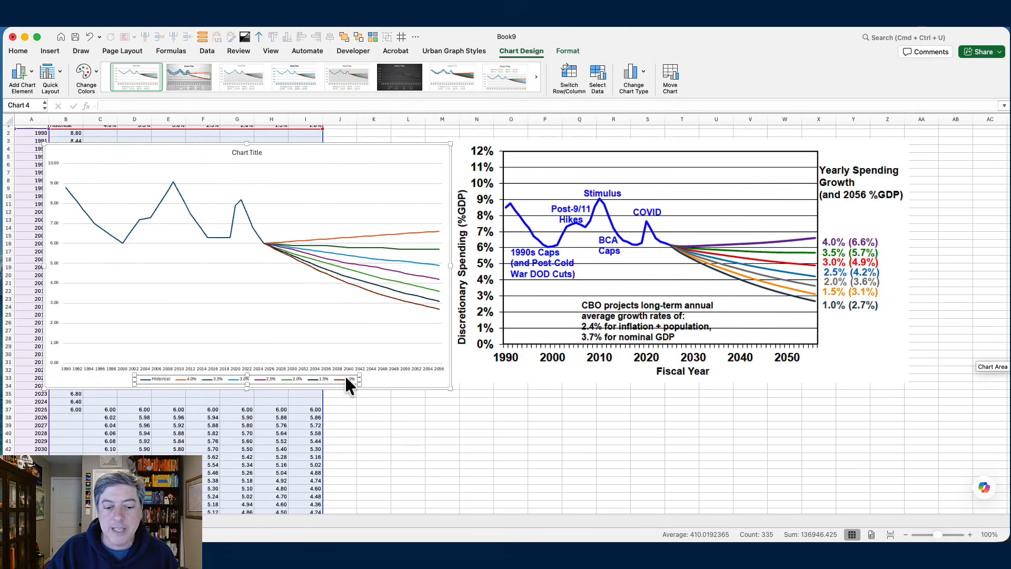
key(Delete)
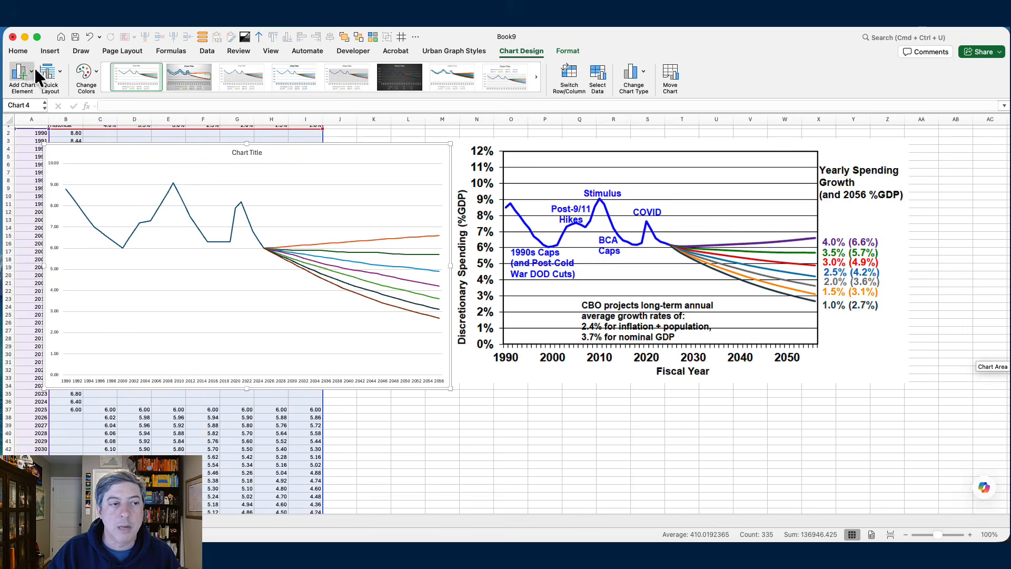
click(19, 51)
click(191, 70)
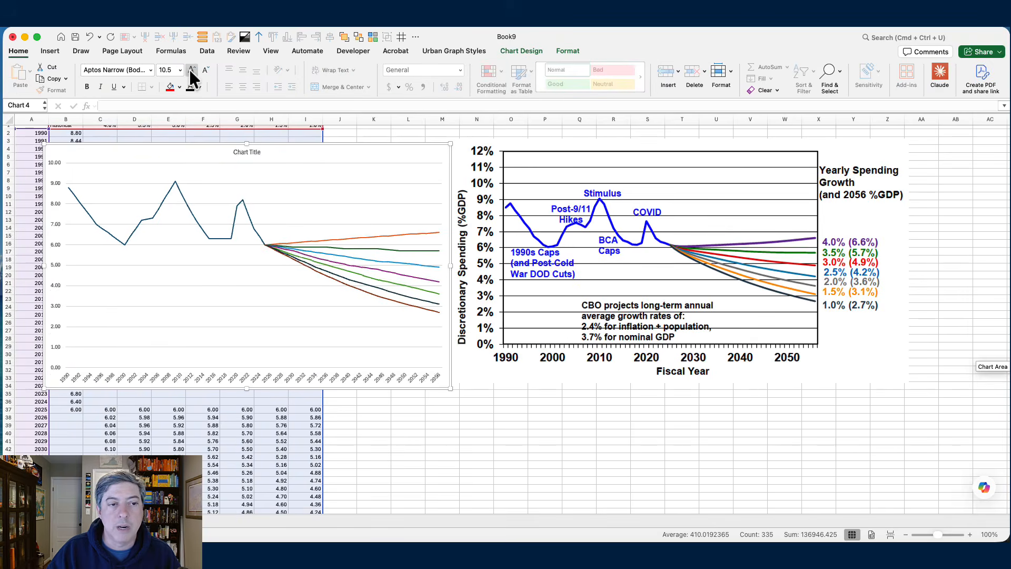
click(190, 70)
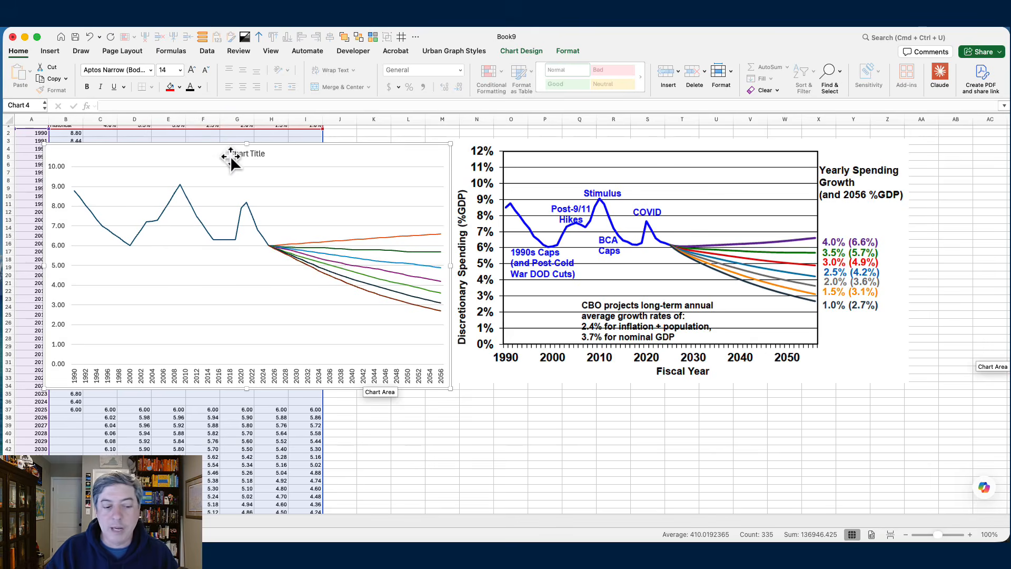
Step: Set the interval between the horizontal axis labels to 10
click(169, 371)
right_click(169, 370)
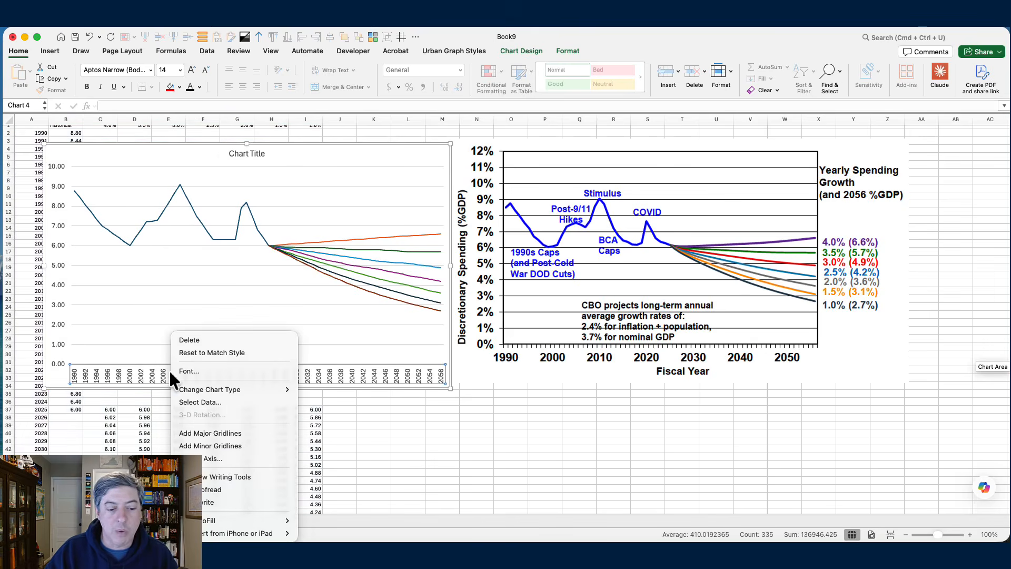
click(215, 458)
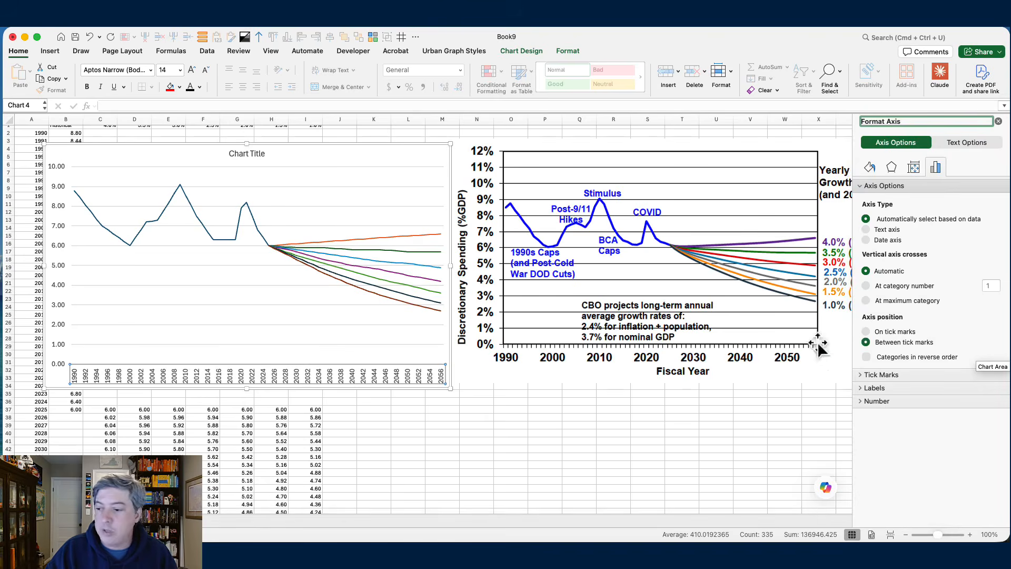
click(895, 387)
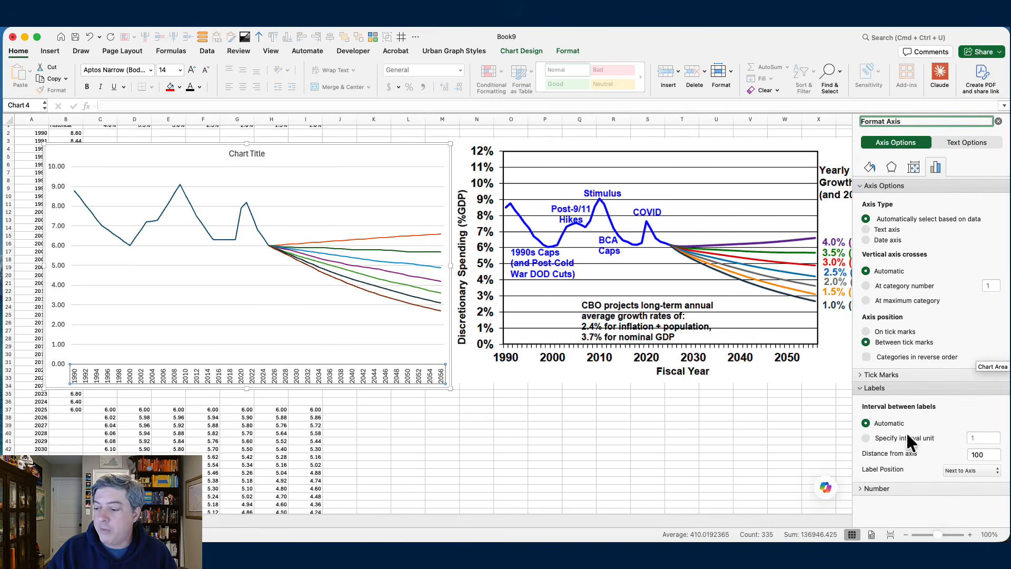
click(904, 438)
click(980, 437)
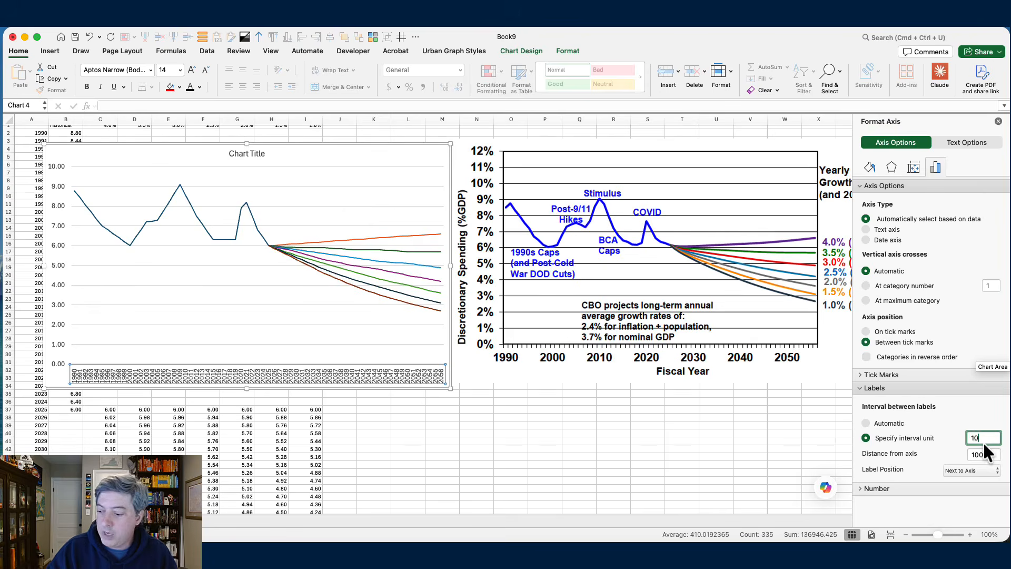
key(Return)
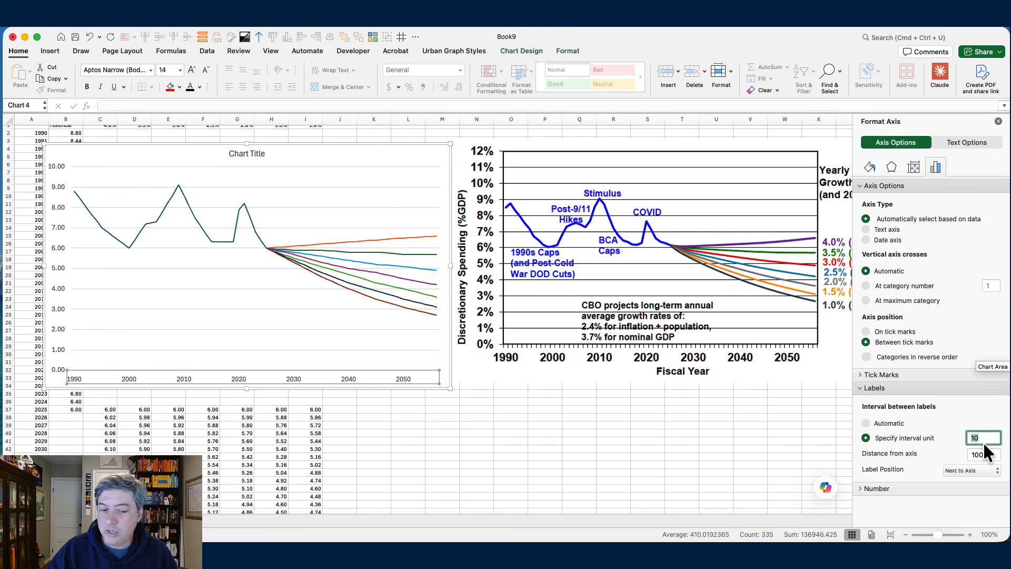
Step: Set the horizontal axis tick marks to an interval of 10 with the major type Outside
click(874, 374)
click(975, 394)
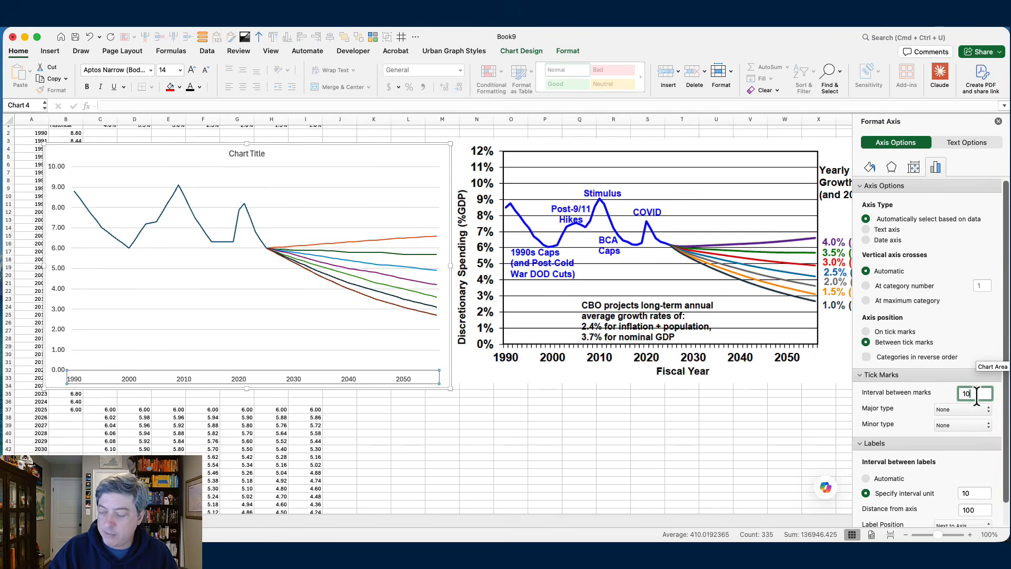
text(0)
click(960, 409)
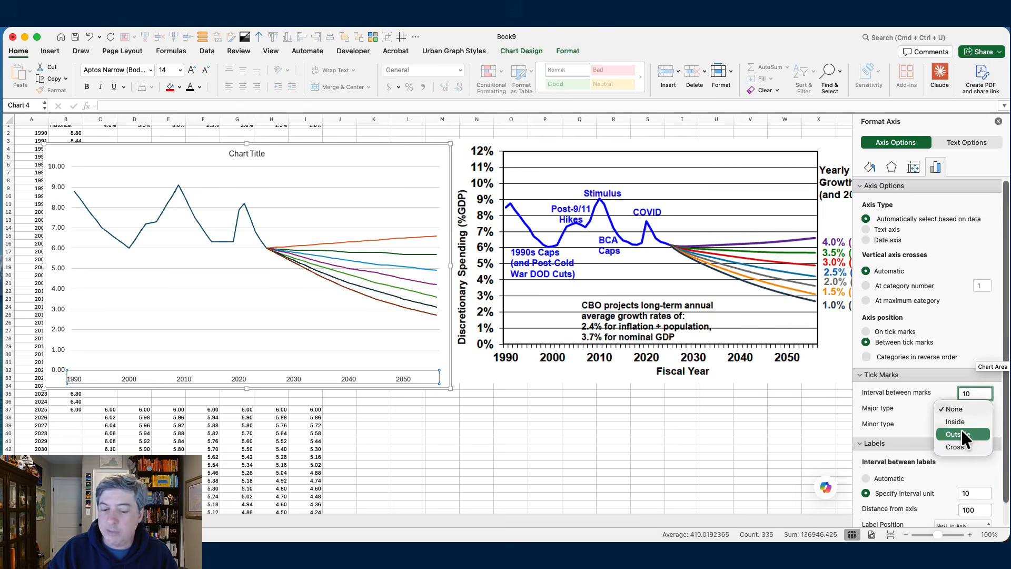
click(960, 432)
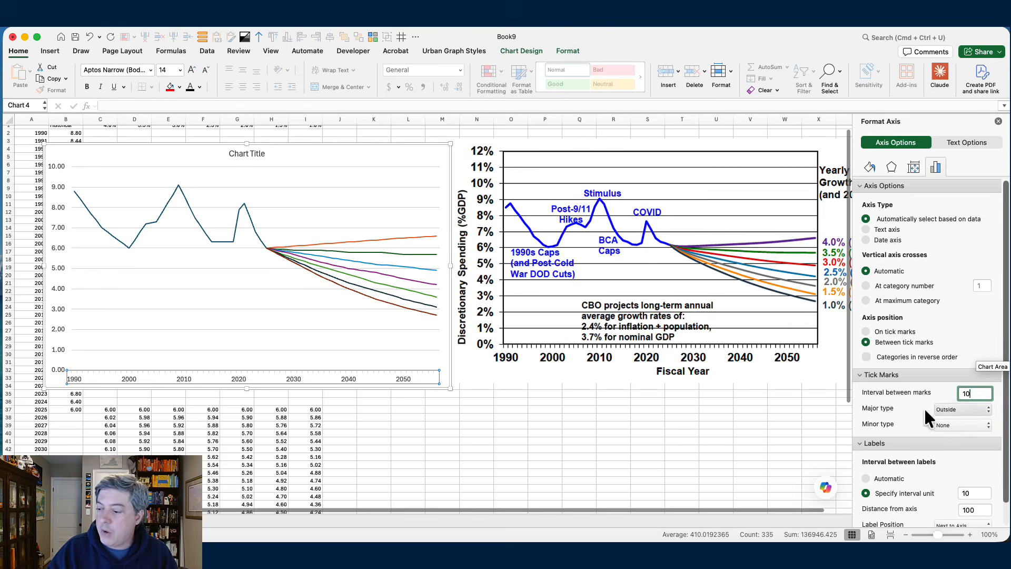
key(Tab)
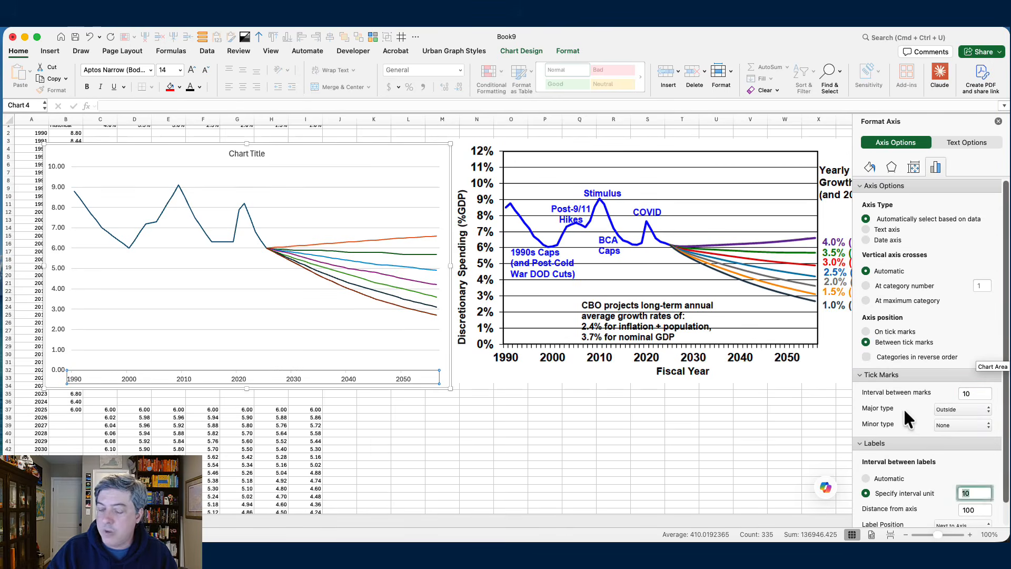
Step: Change the color of the horizontal axis's solid line to black
click(864, 165)
click(876, 199)
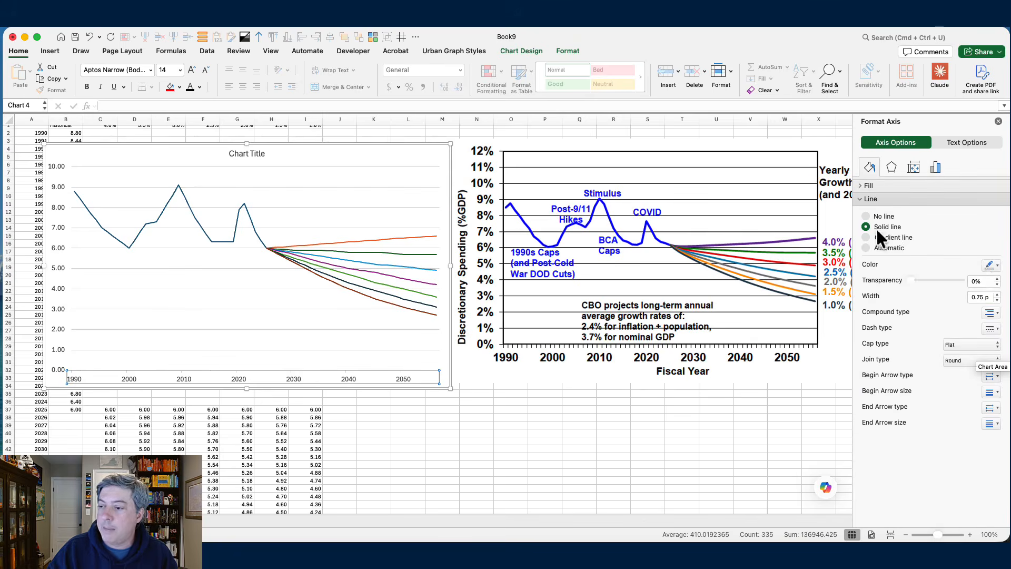
click(990, 266)
click(924, 302)
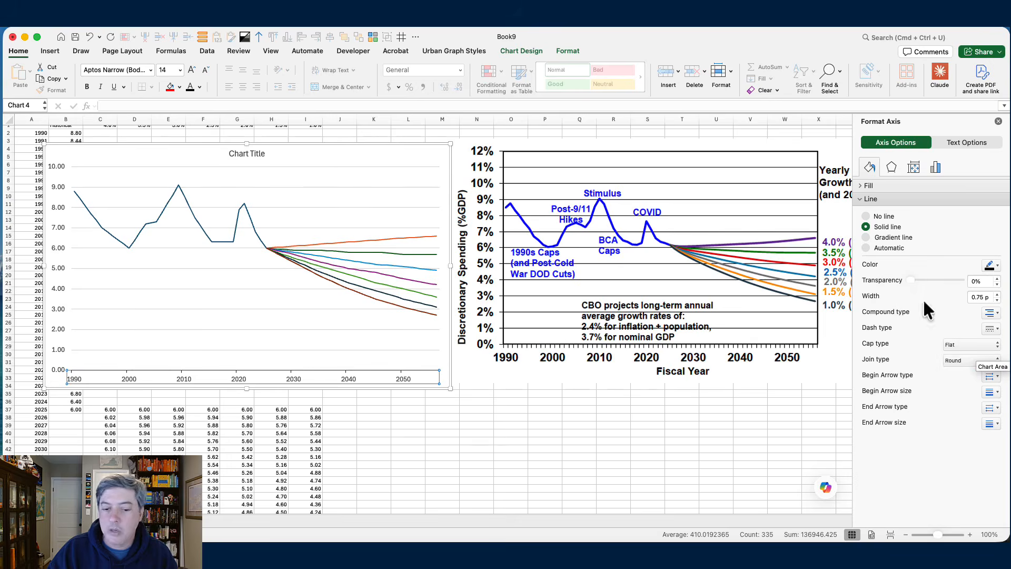
click(355, 154)
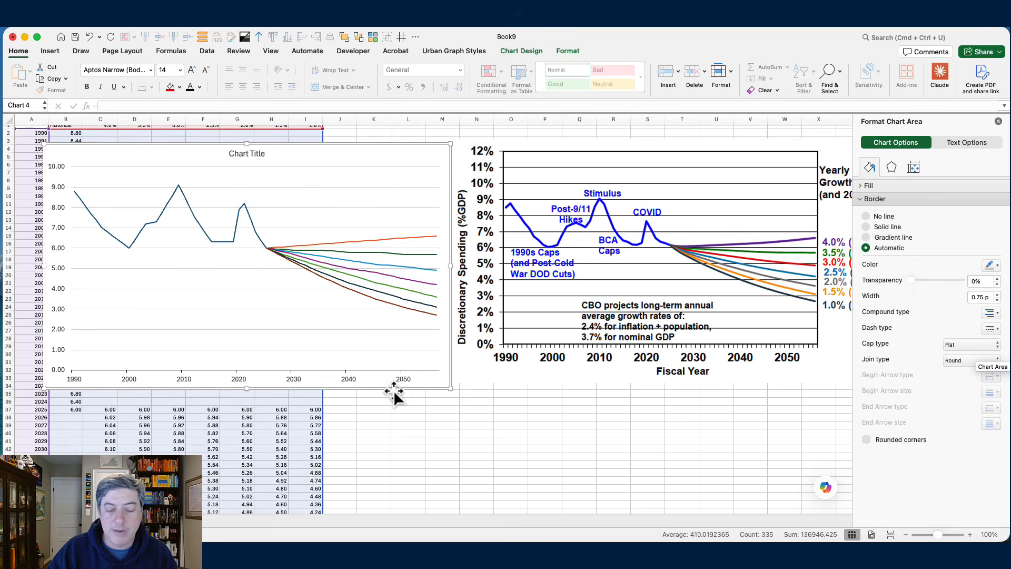
Step: Set the horizontal axis position to On tick marks
click(130, 383)
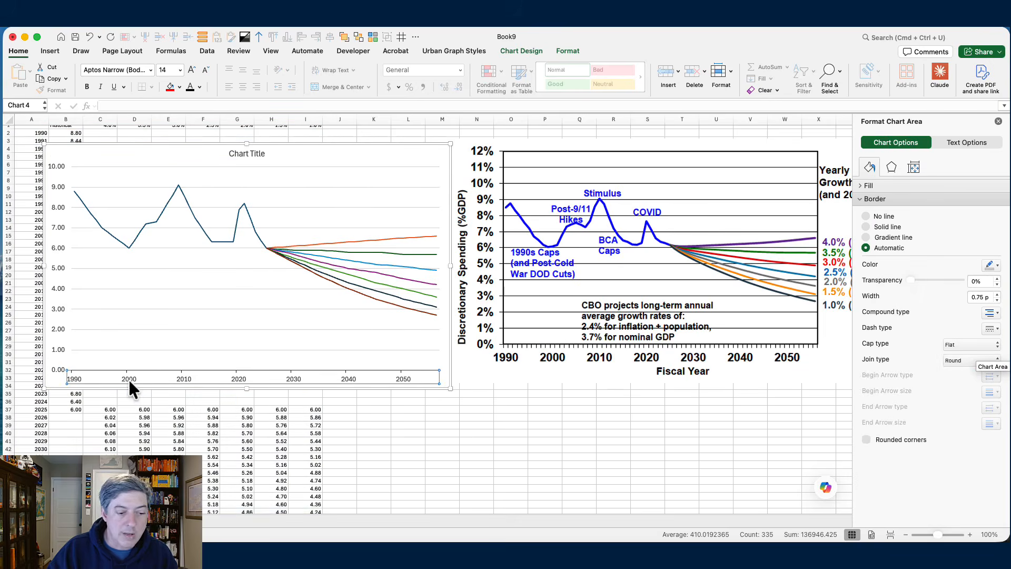
click(934, 168)
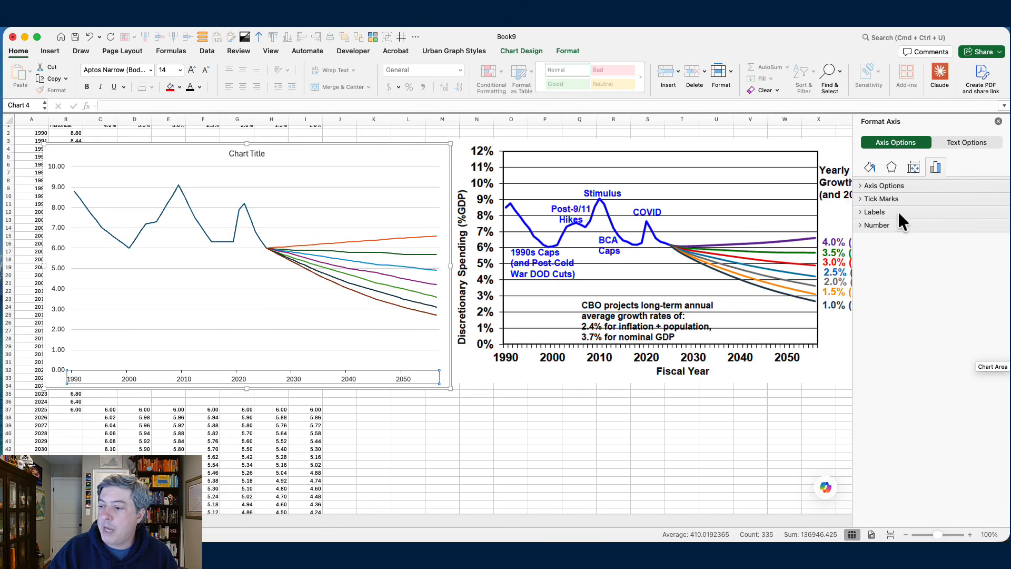
click(884, 186)
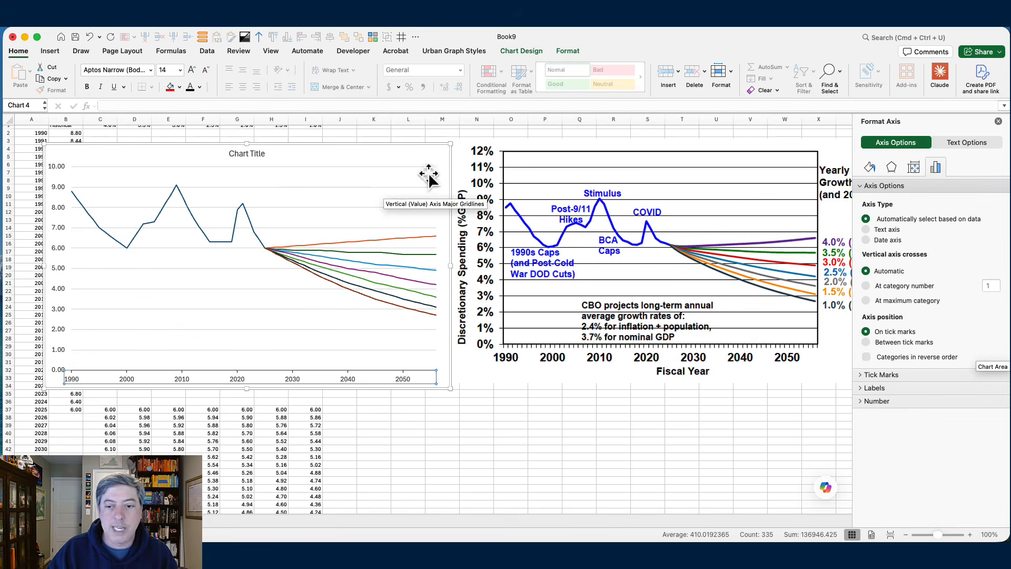
Step: Replace the vertical axis's number format code with #,#"%" for positive values
click(56, 167)
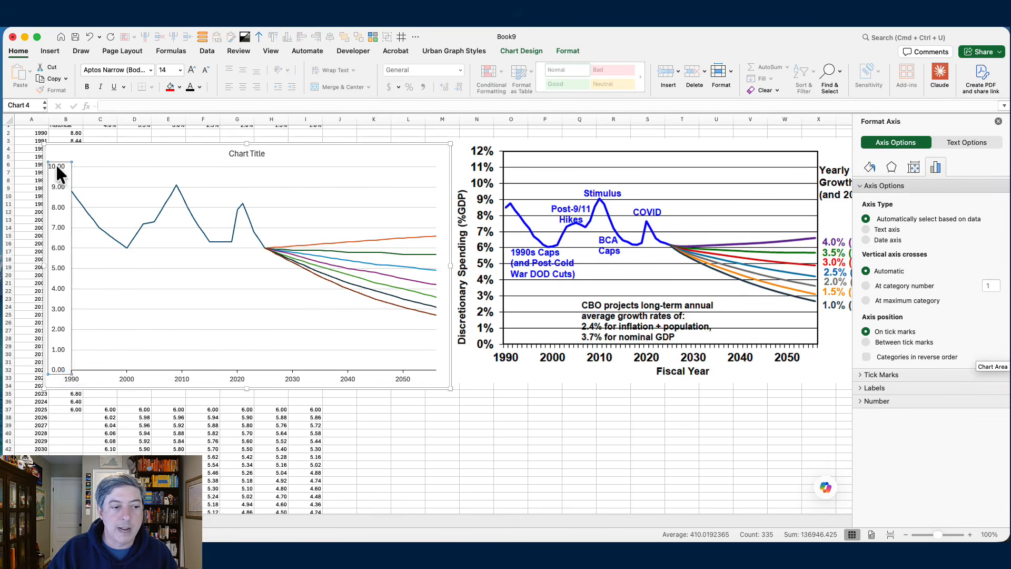
right_click(57, 166)
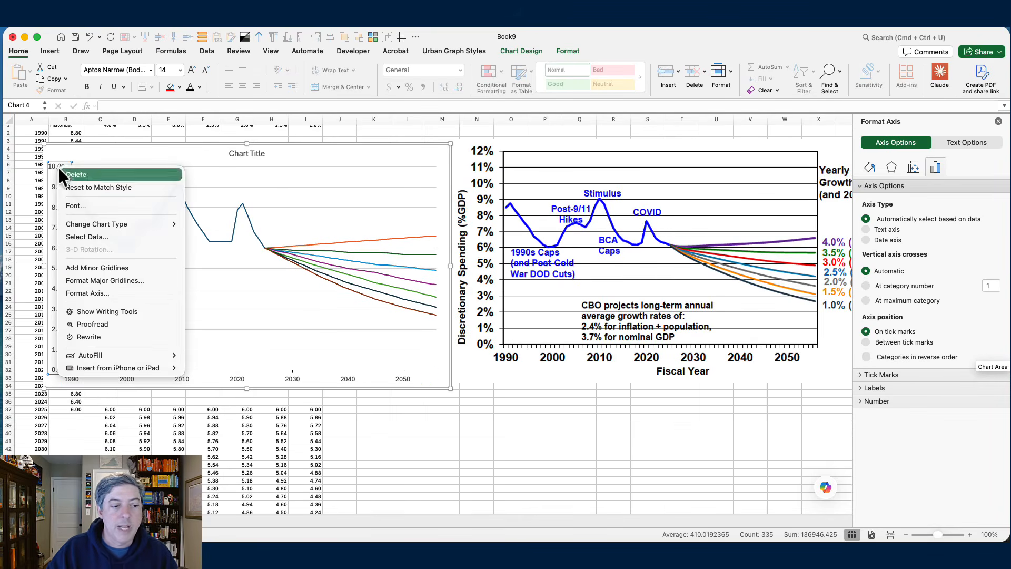
click(99, 293)
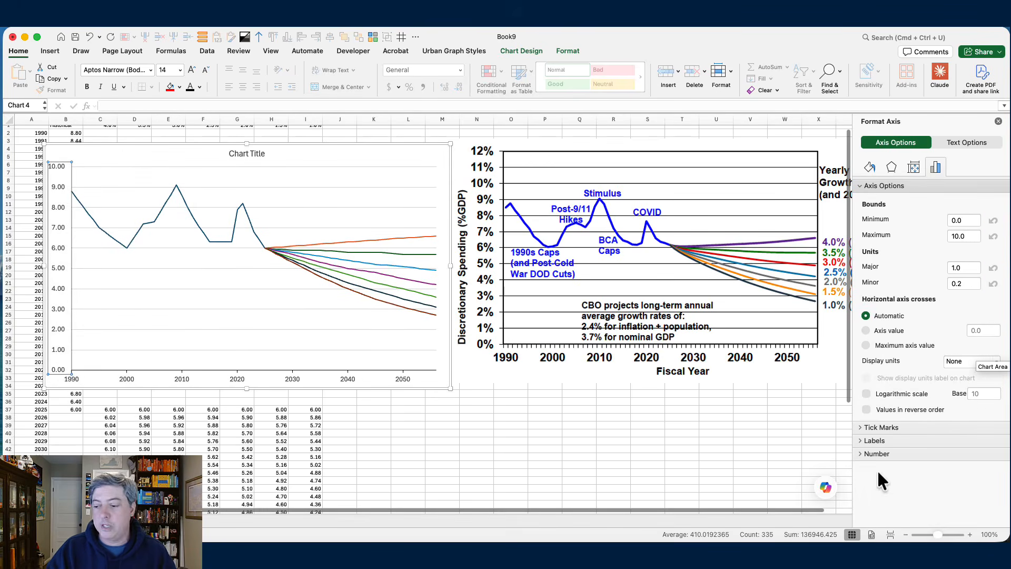
click(873, 453)
scroll(917, 408, down, 5)
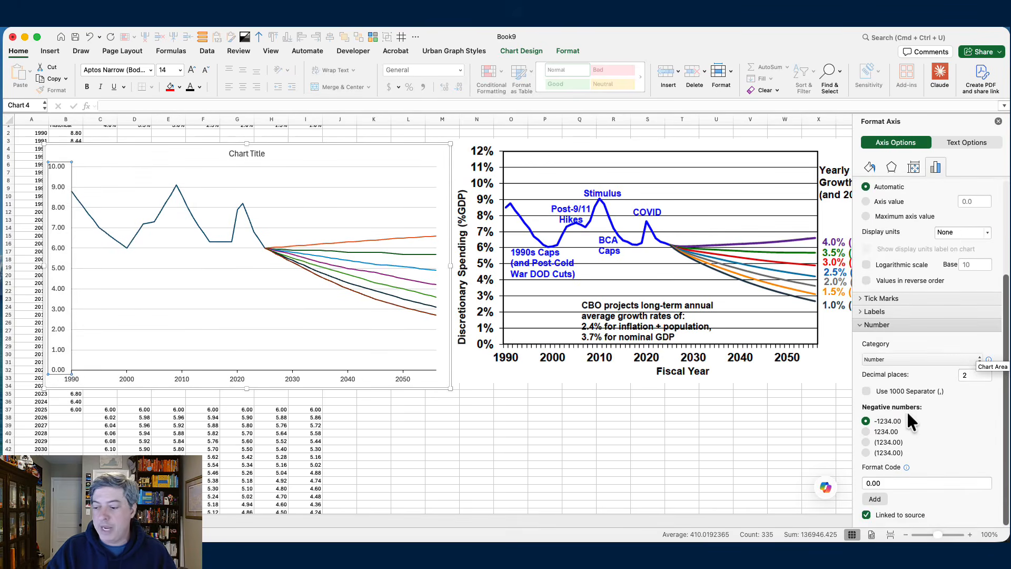
click(887, 482)
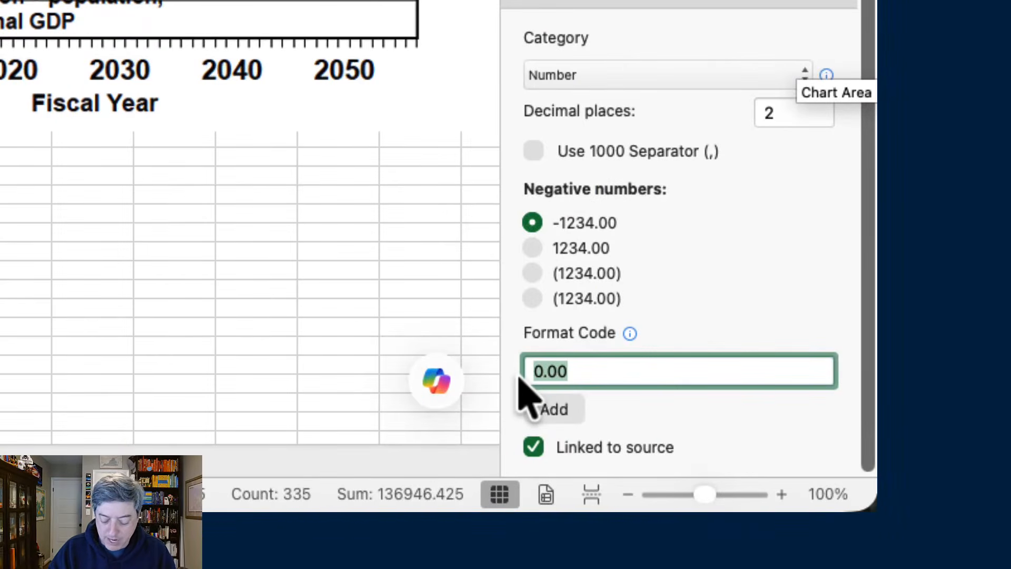
text(#,#)
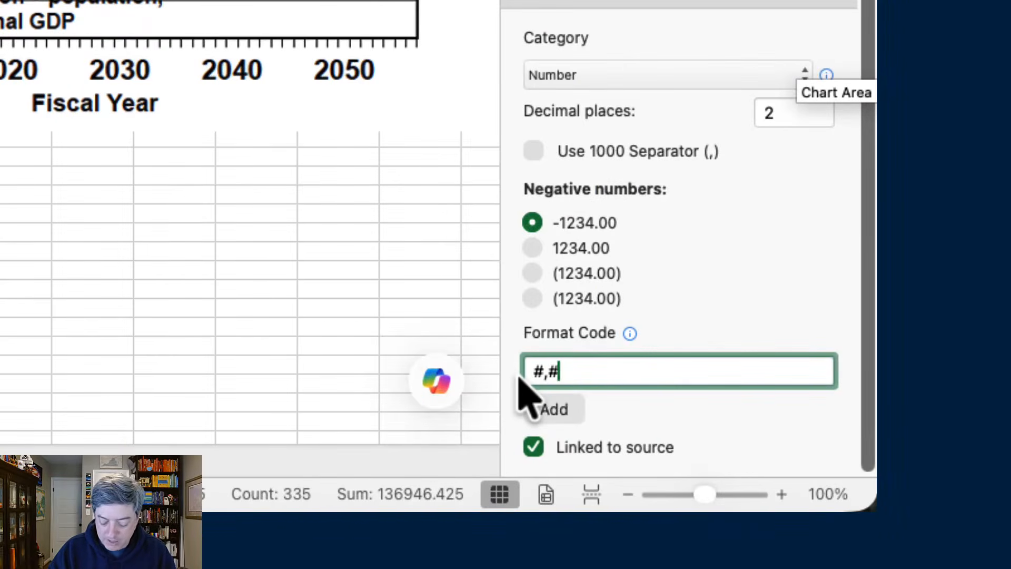
Step: Extend the vertical axis's format code to #,#"%";#,#"%";0,0"%" and add it as a custom format
key(shift+Left)
key(shift+Left)
key(shift+Left)
key(shift+Left)
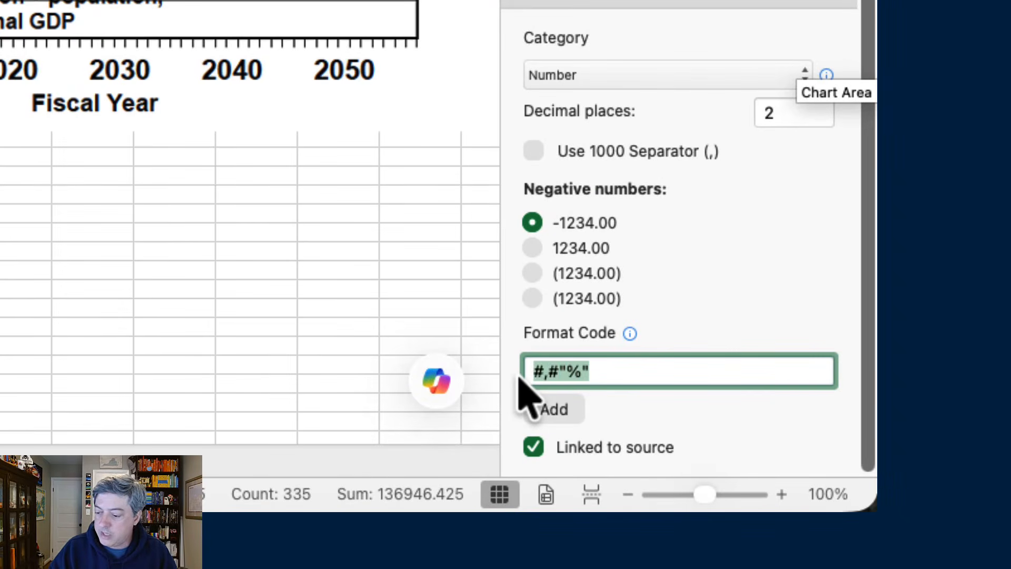
key(Right)
text(;)
text(#,#"%")
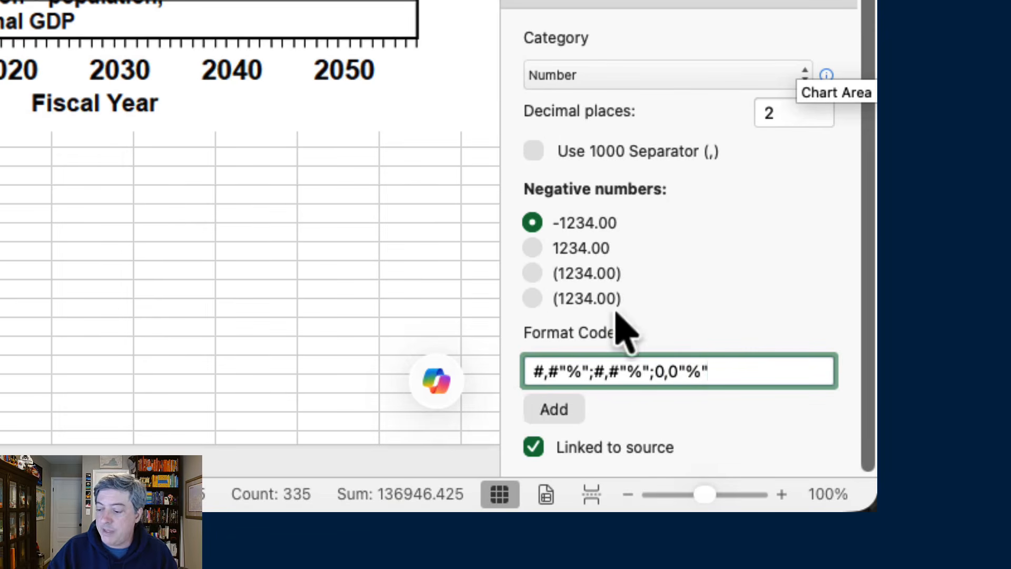
click(558, 411)
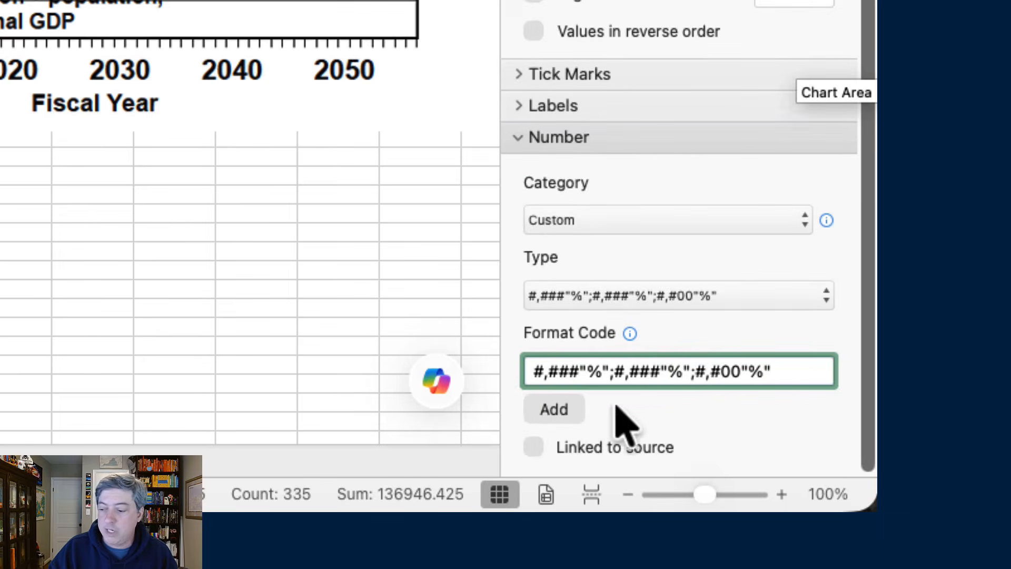
Step: Shorten the zero section of the vertical axis's format code to #0"%" and add the resulting #,###"%";#,###"%";#0"%" format
click(730, 373)
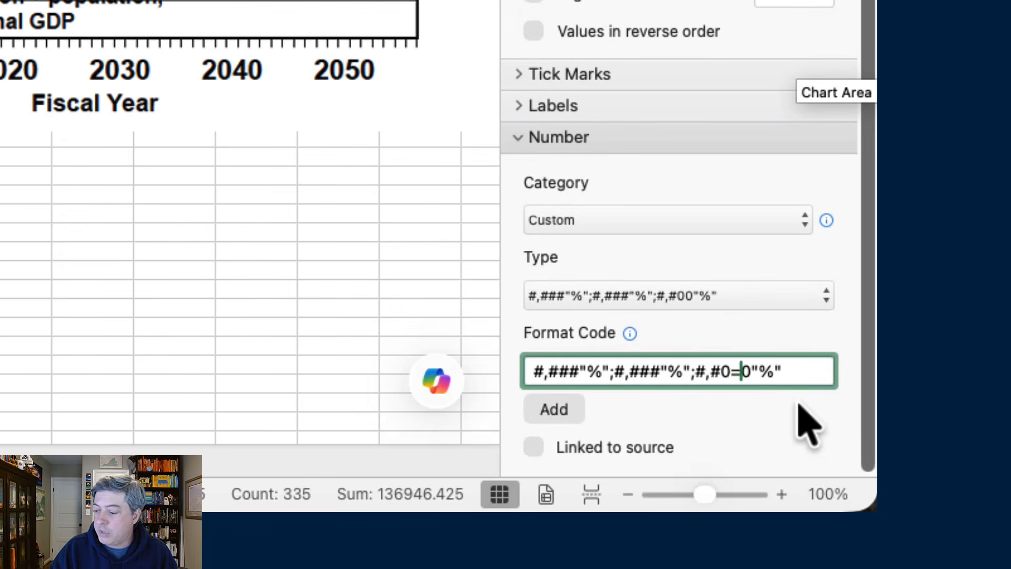
key(BackSpace)
key(BackSpace)
key(BackSpace)
click(573, 413)
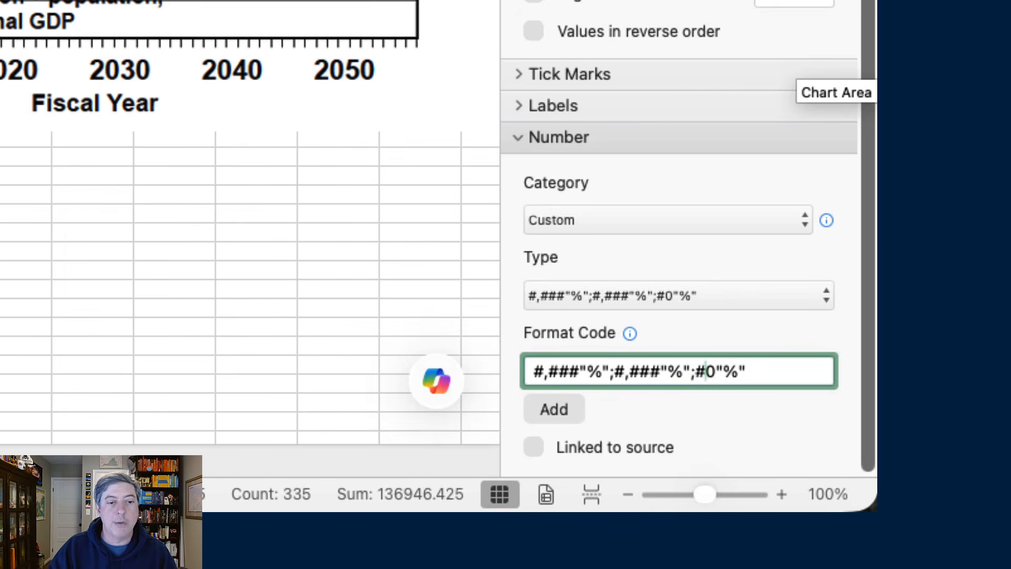
Step: Label the last point of every line in the chart, and widen the plot area toward the chart's right edge
click(40, 151)
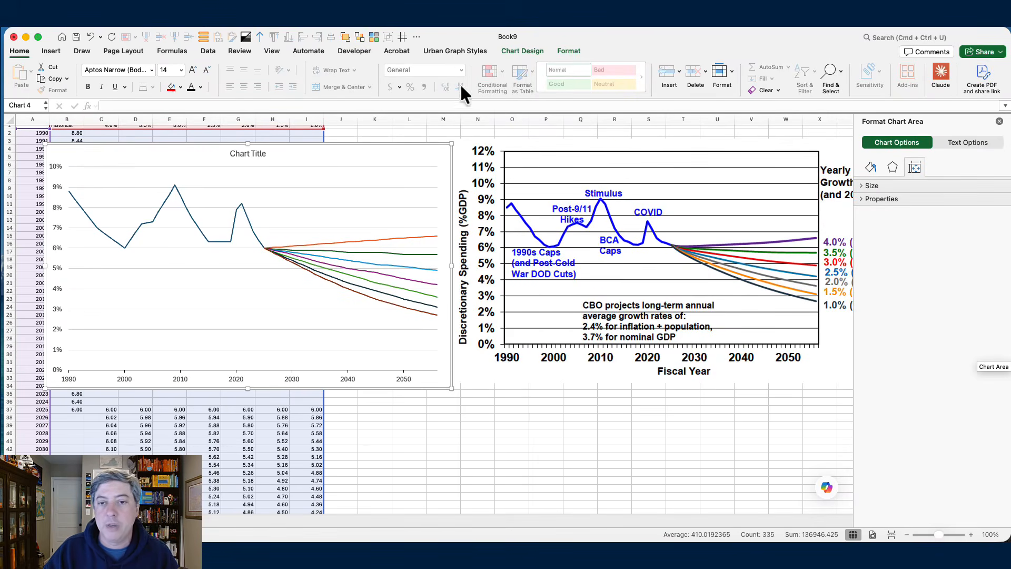
click(452, 53)
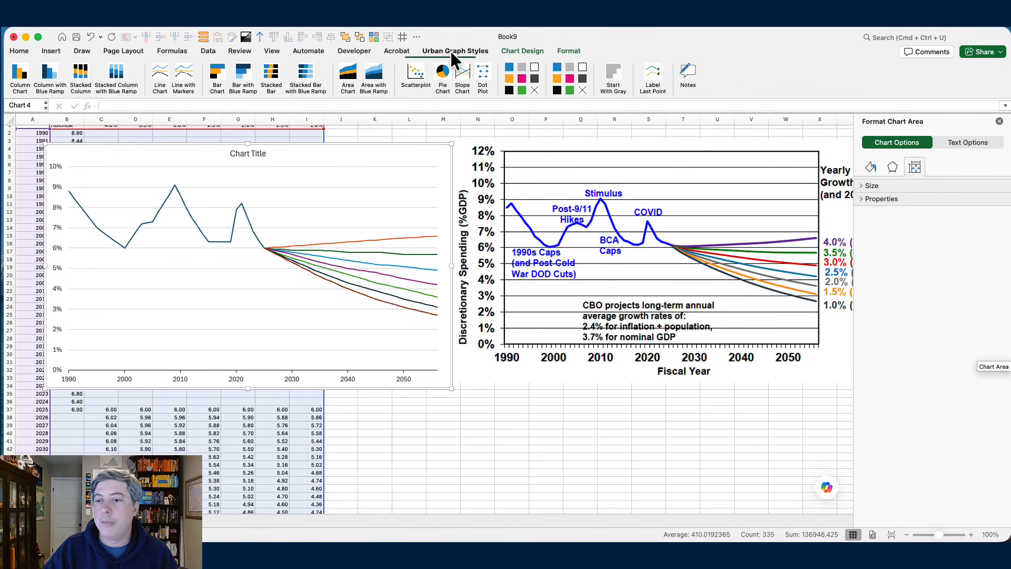
click(652, 75)
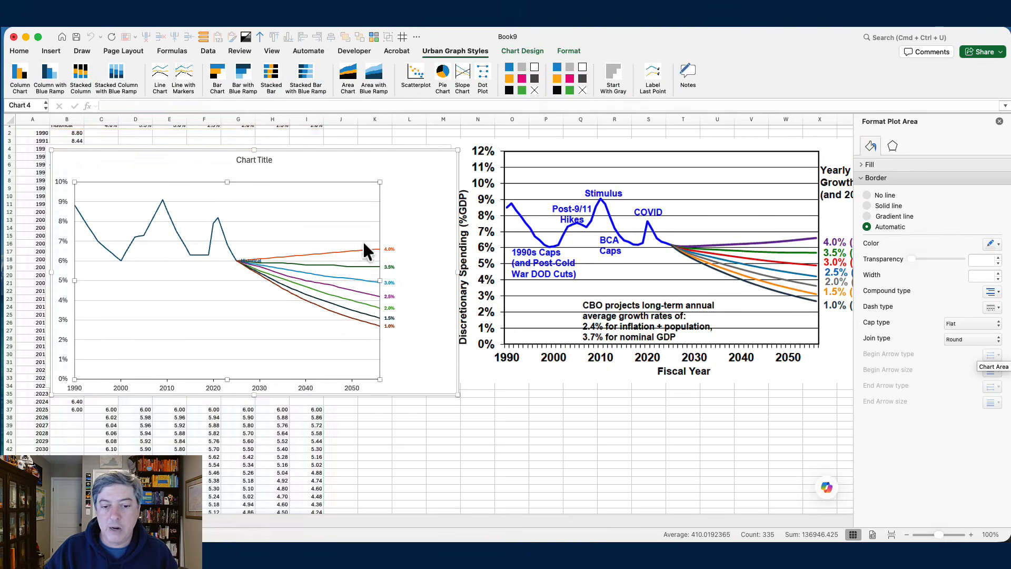
drag(379, 280, 435, 284)
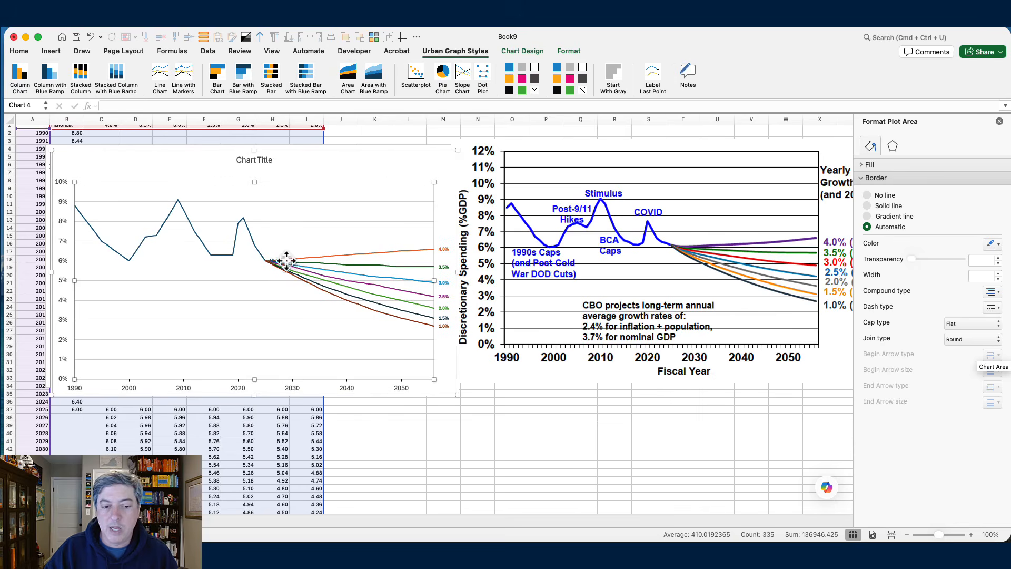
click(305, 254)
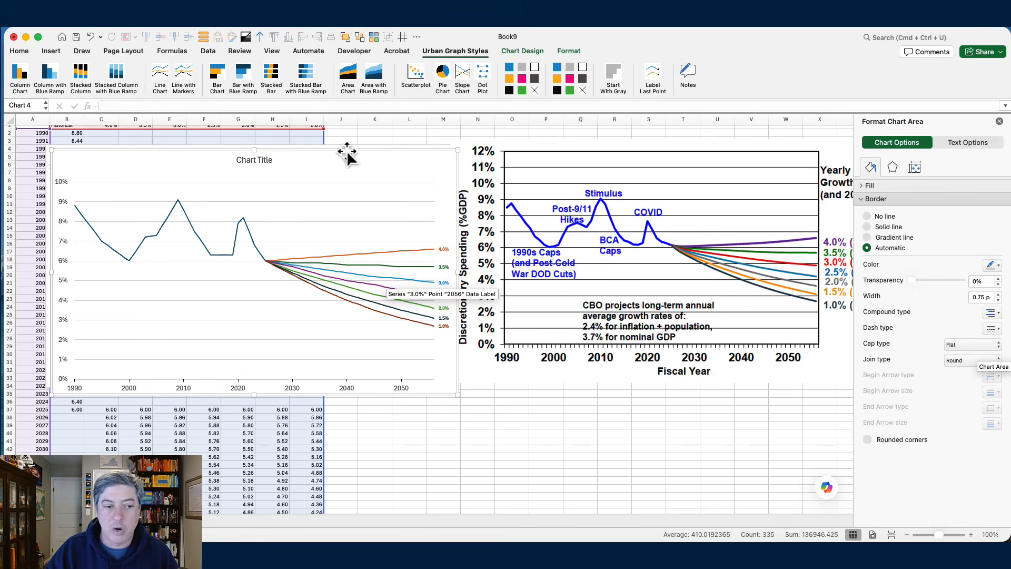
Step: Delete the chart title and extend the plot area upward into the space it occupied
click(317, 199)
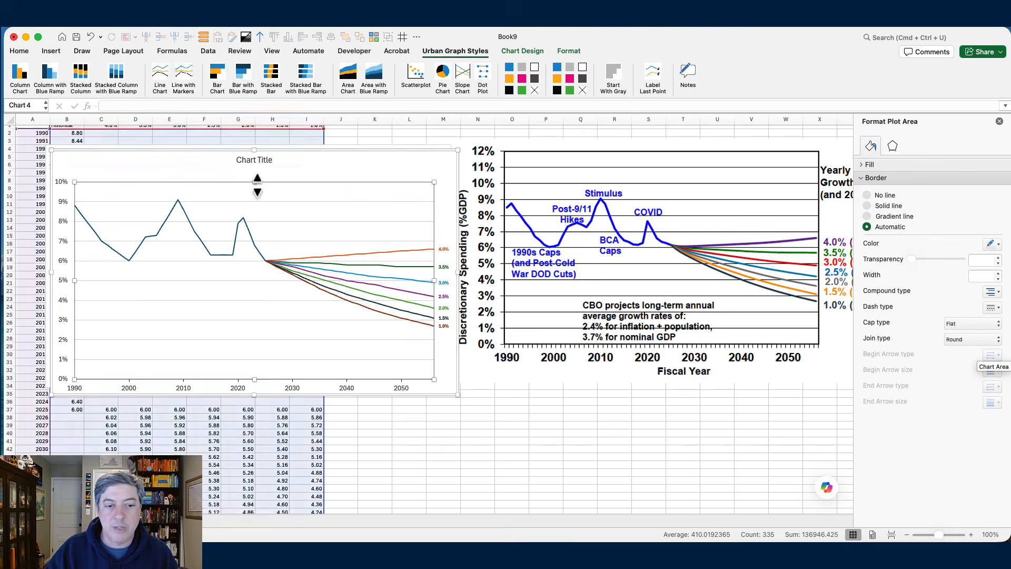
drag(254, 181, 268, 168)
click(269, 161)
key(Delete)
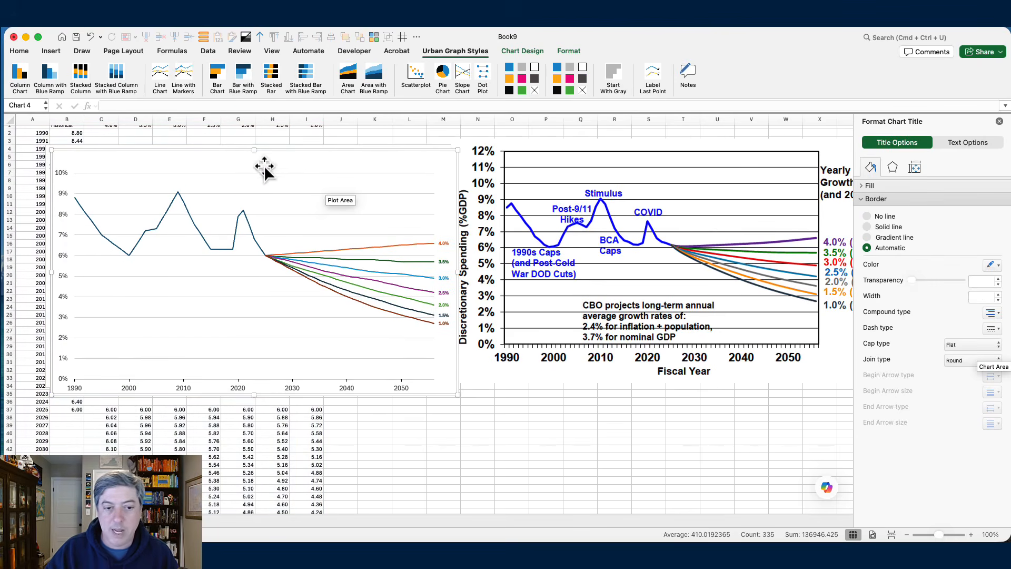
click(258, 181)
drag(254, 172, 253, 161)
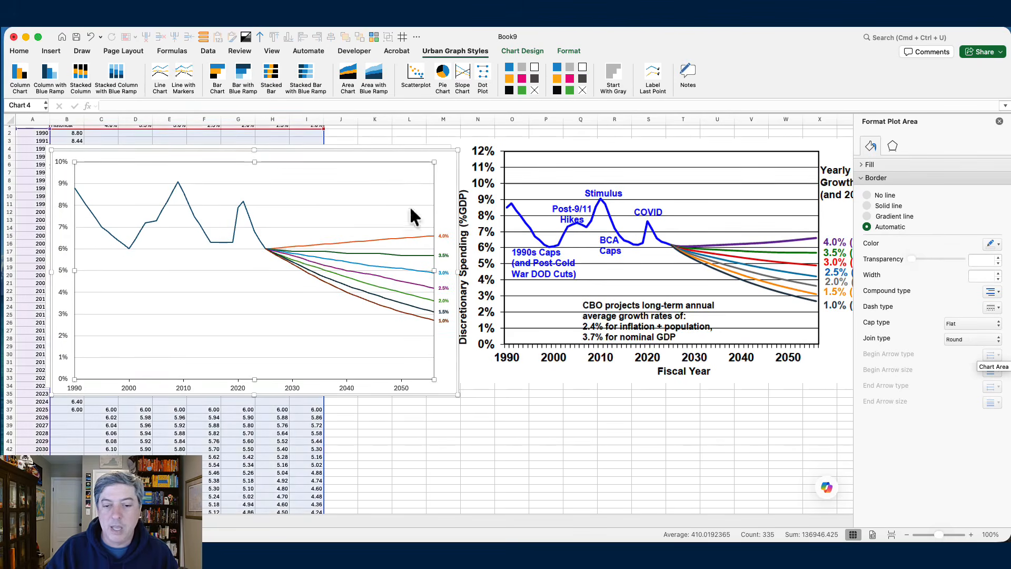
Step: Increase the font size of the 4.0% line's end label to 14
click(20, 51)
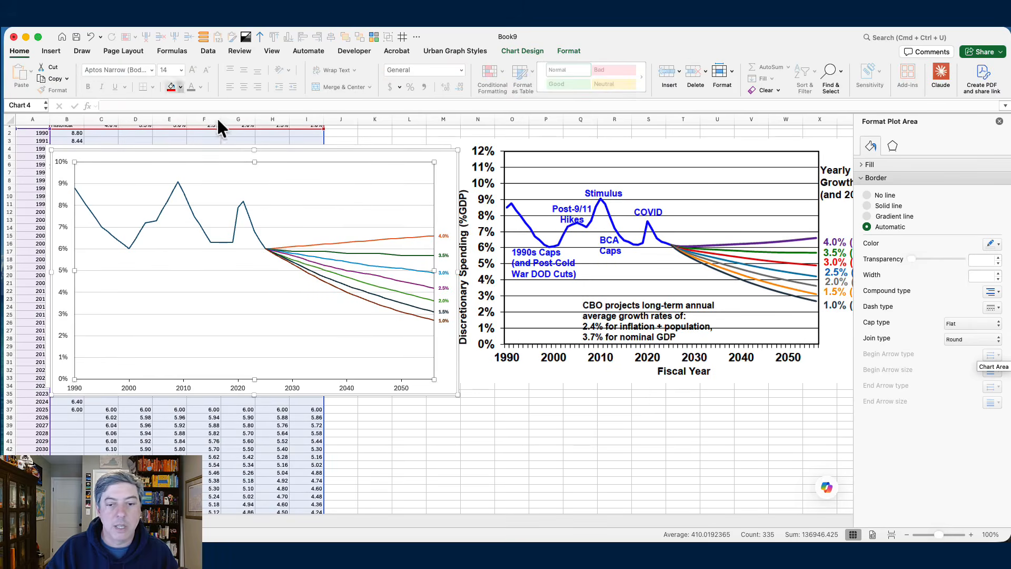
click(441, 237)
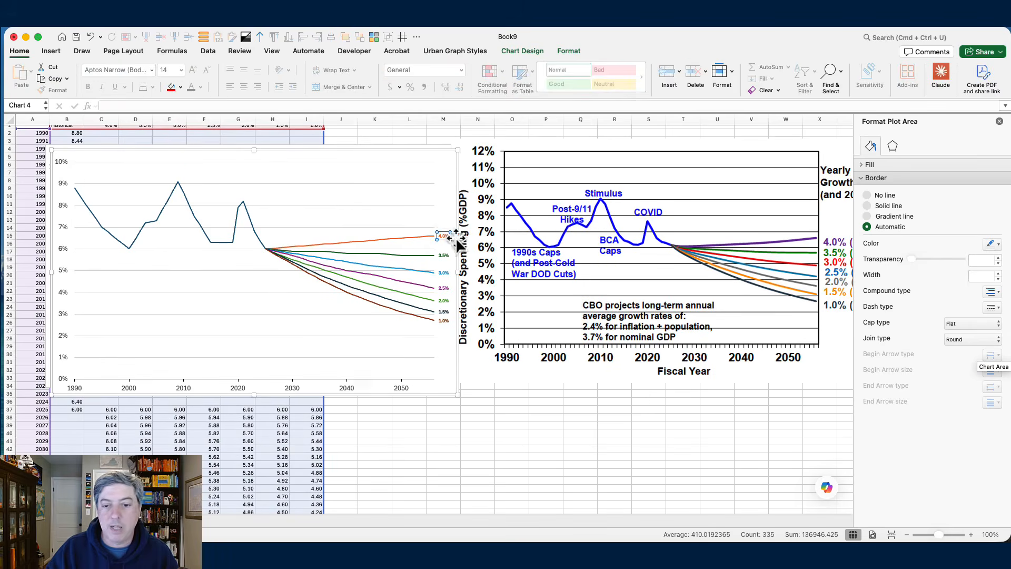
click(192, 70)
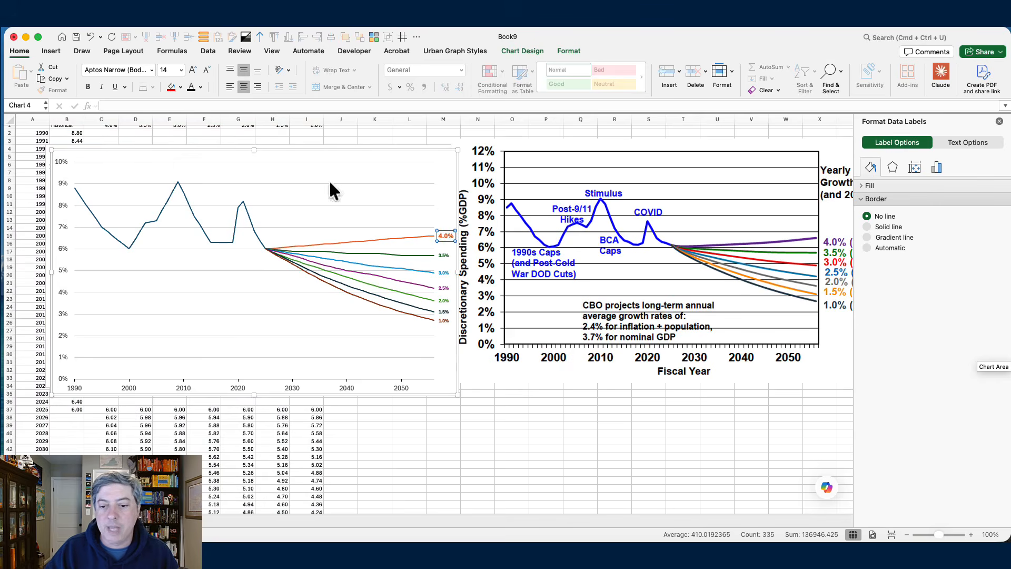
click(317, 156)
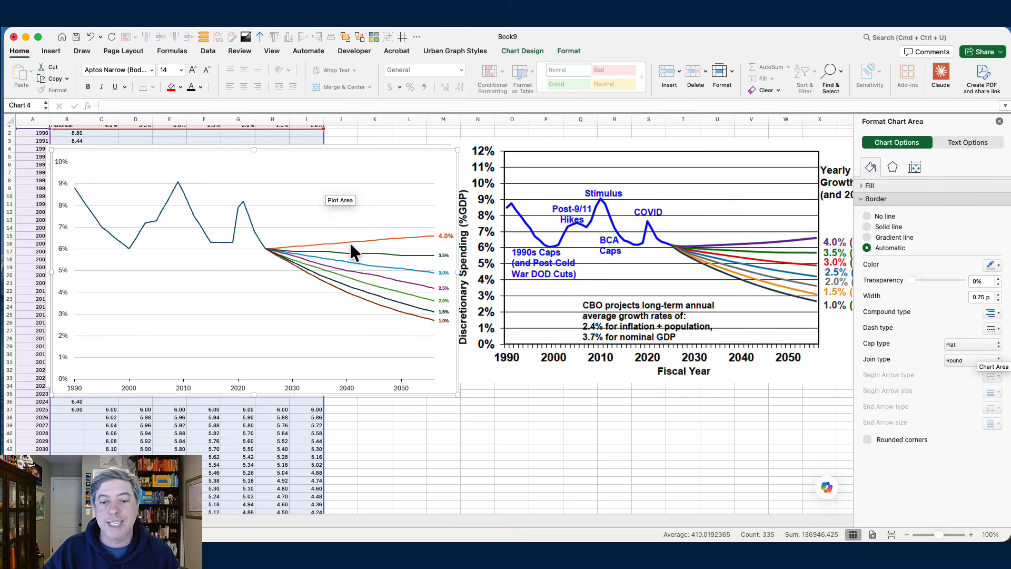
Step: Add a data label to the historical line's point around 2015 and move it into the empty area below the line
mouse_move(350, 245)
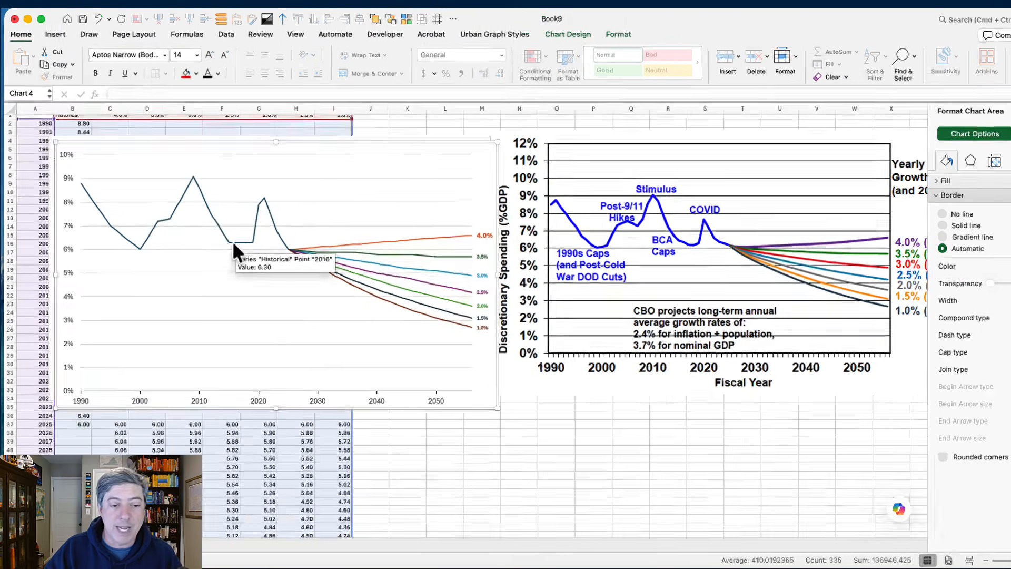
click(213, 242)
click(213, 242)
right_click(440, 243)
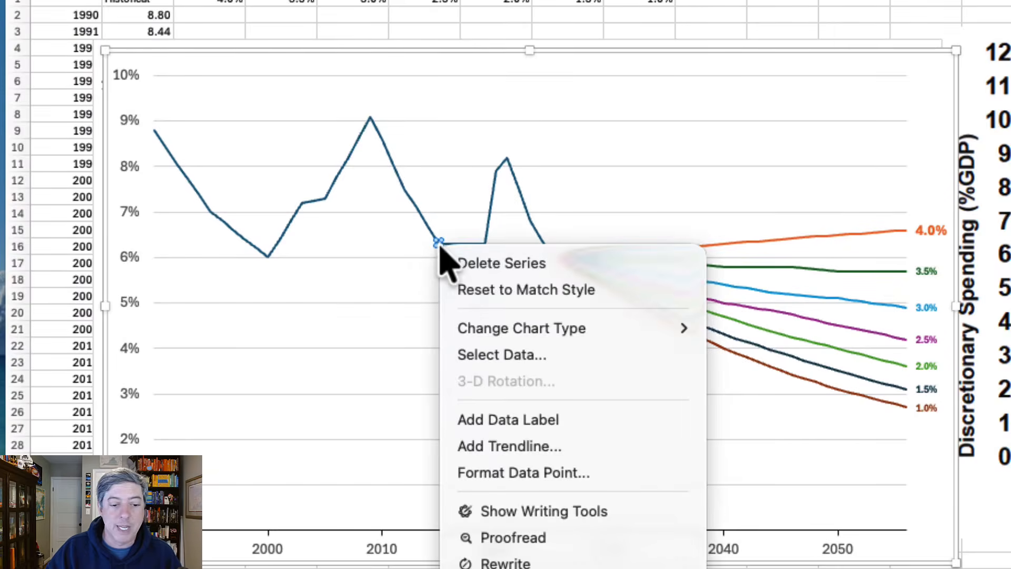
click(524, 420)
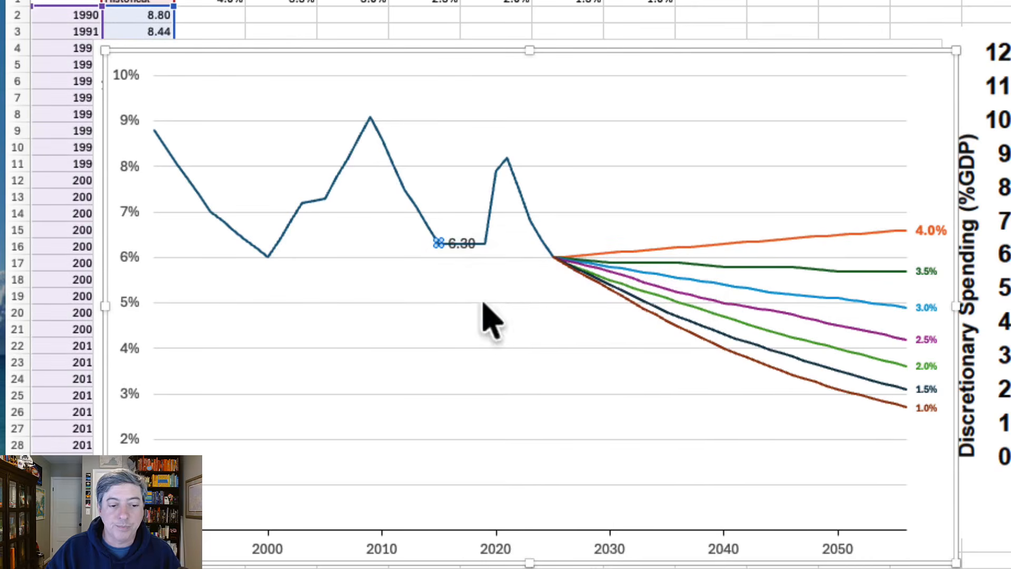
drag(466, 241, 345, 378)
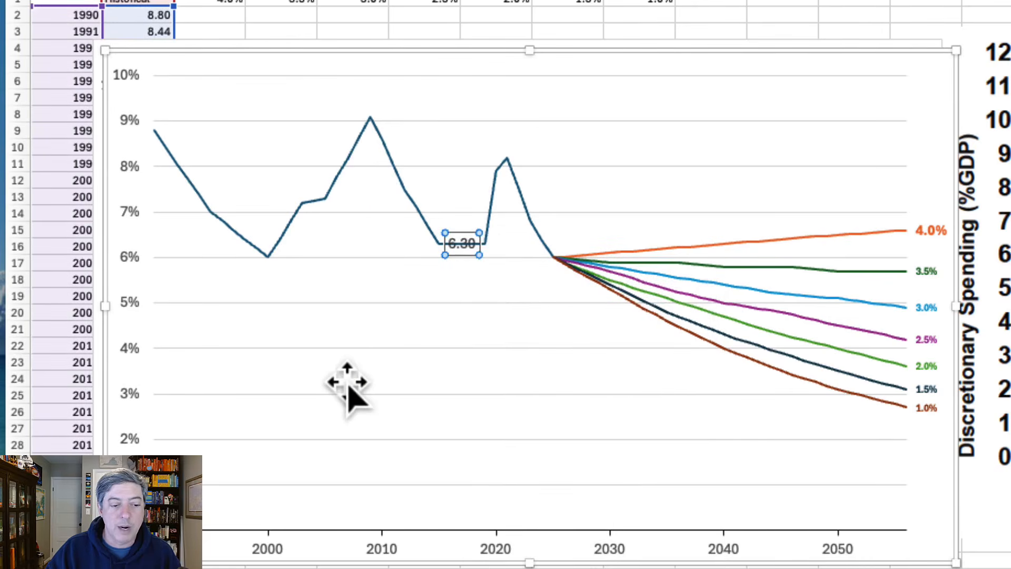
drag(462, 250, 351, 358)
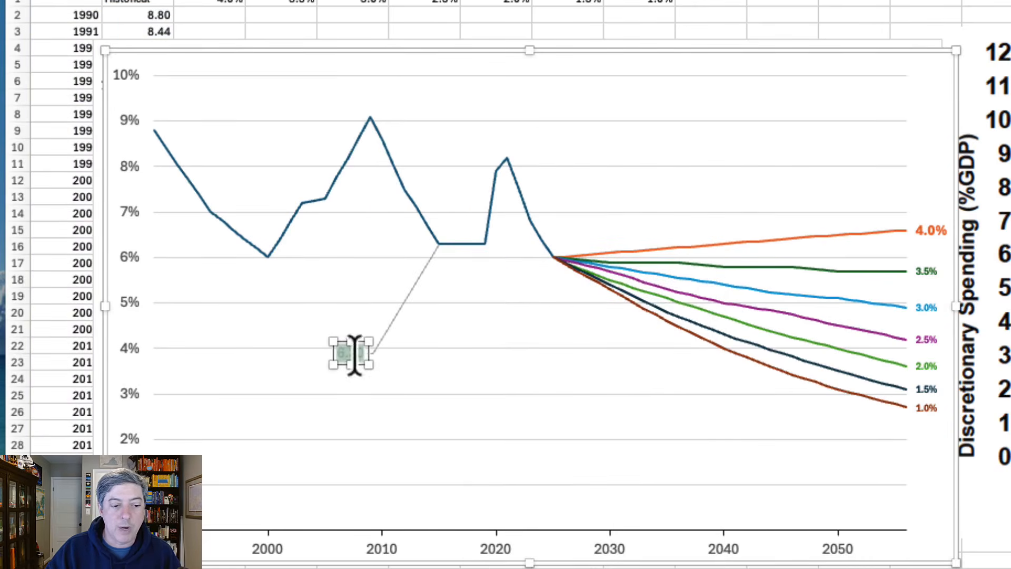
Step: Replace the label text with "CBO project long-term annual average growth rates of:", "2.4% for inflation + population;" and "3.7% for nominal GDP" on separate lines
text(CBO)
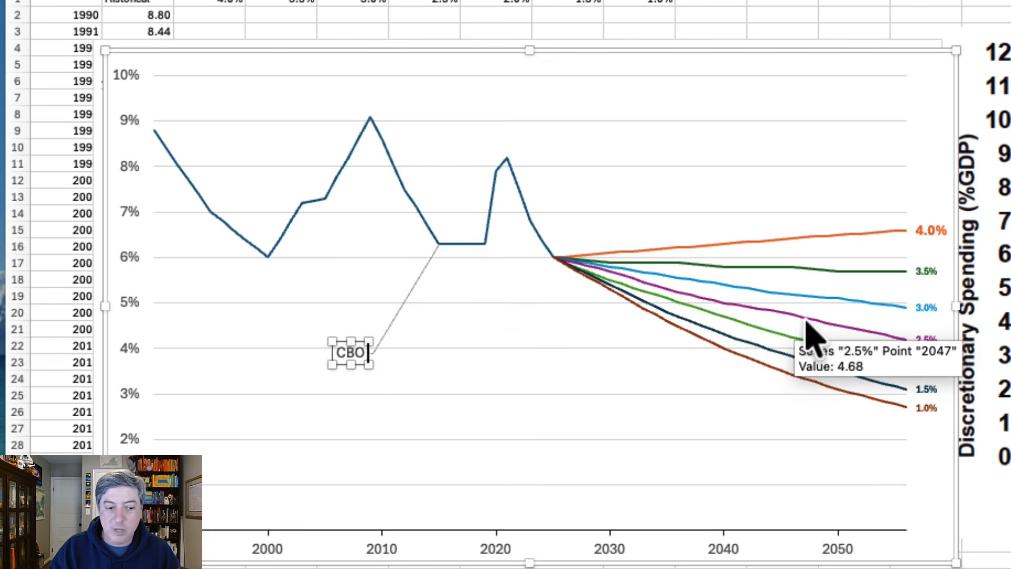
text( proje)
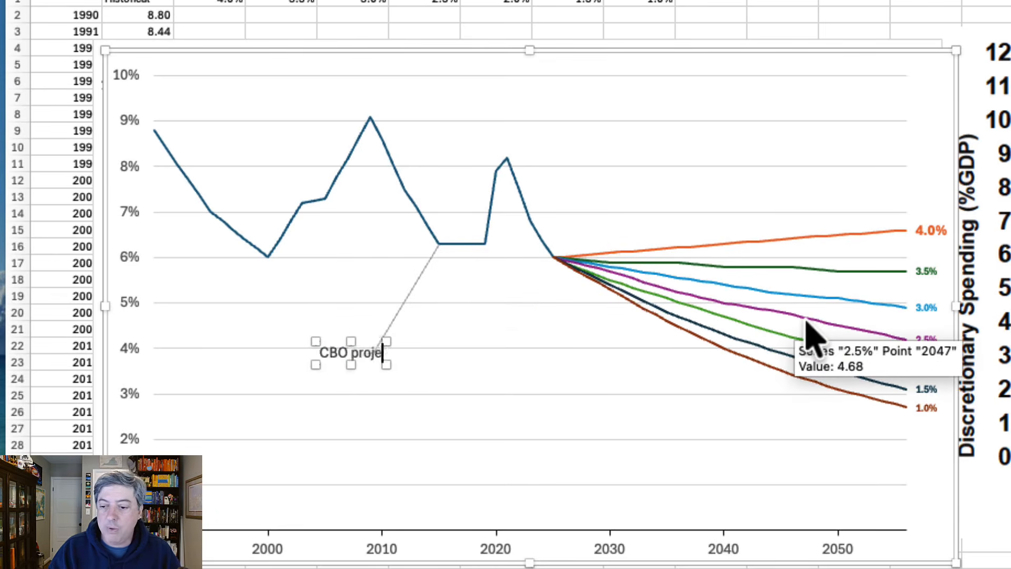
text(ct long-term ann)
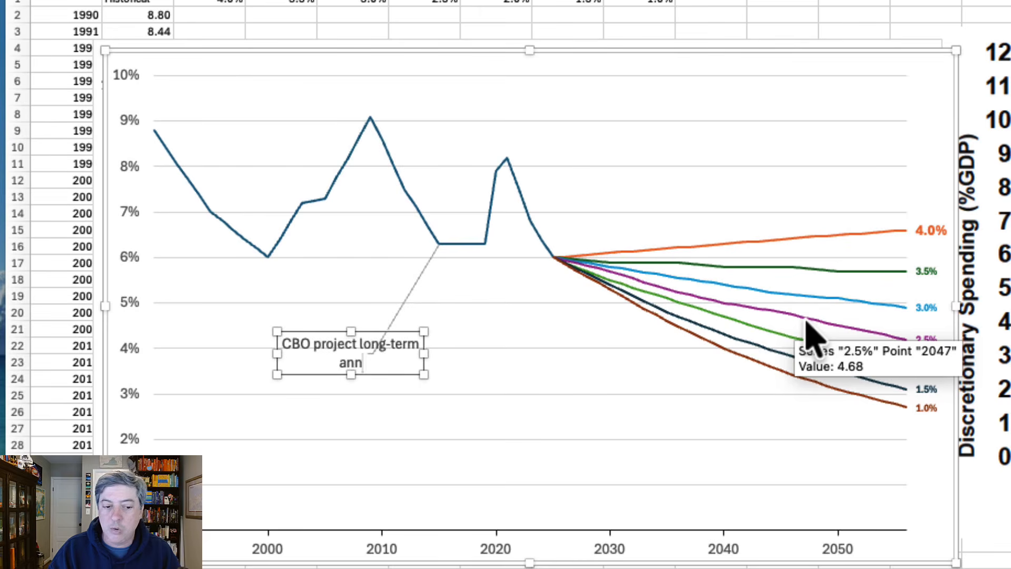
text(ual ave)
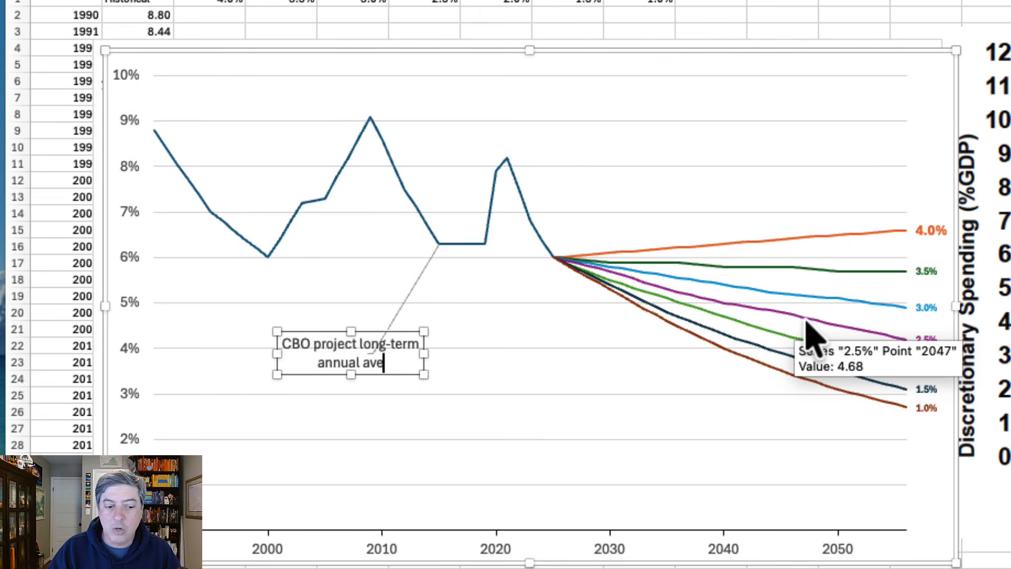
text(rage growth ra)
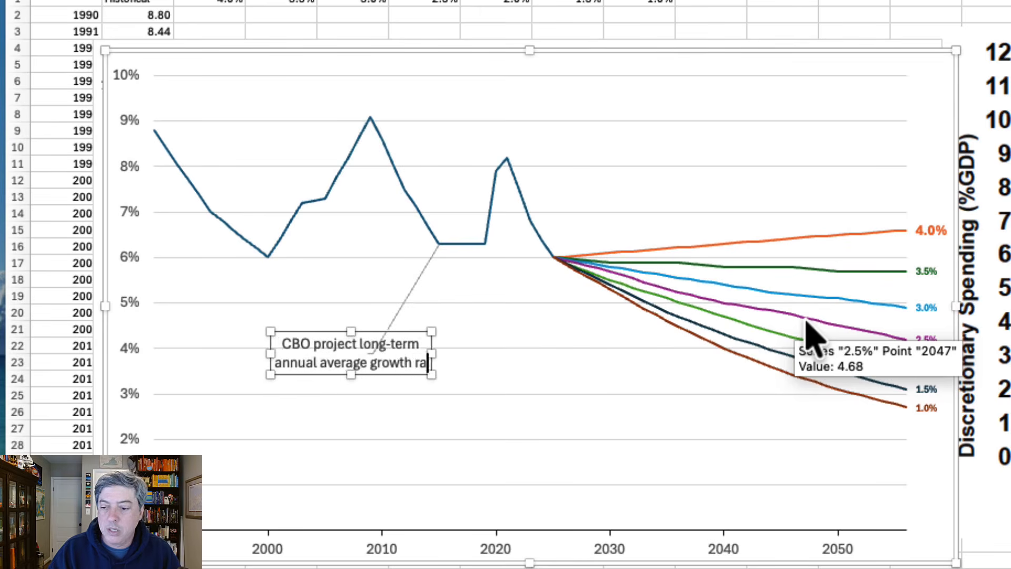
text(tes of:)
key(Return)
text(2.4)
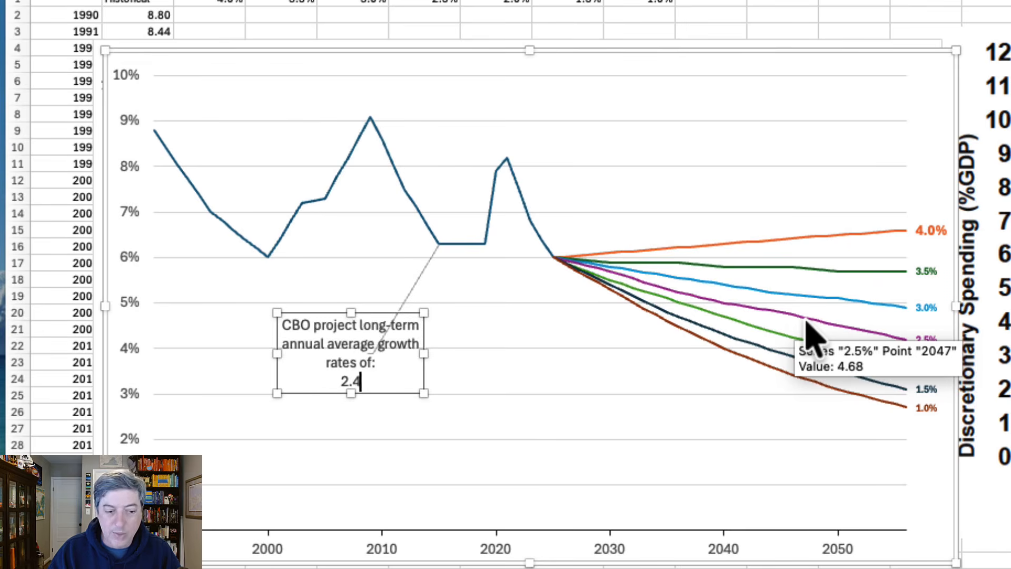
text(% for inf)
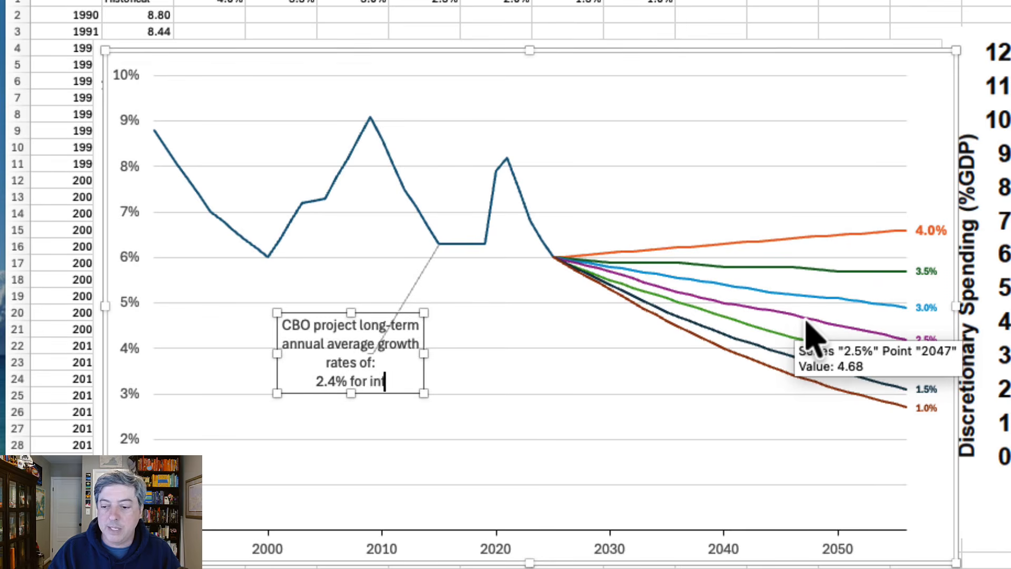
text(lation + op)
key(BackSpace)
key(BackSpace)
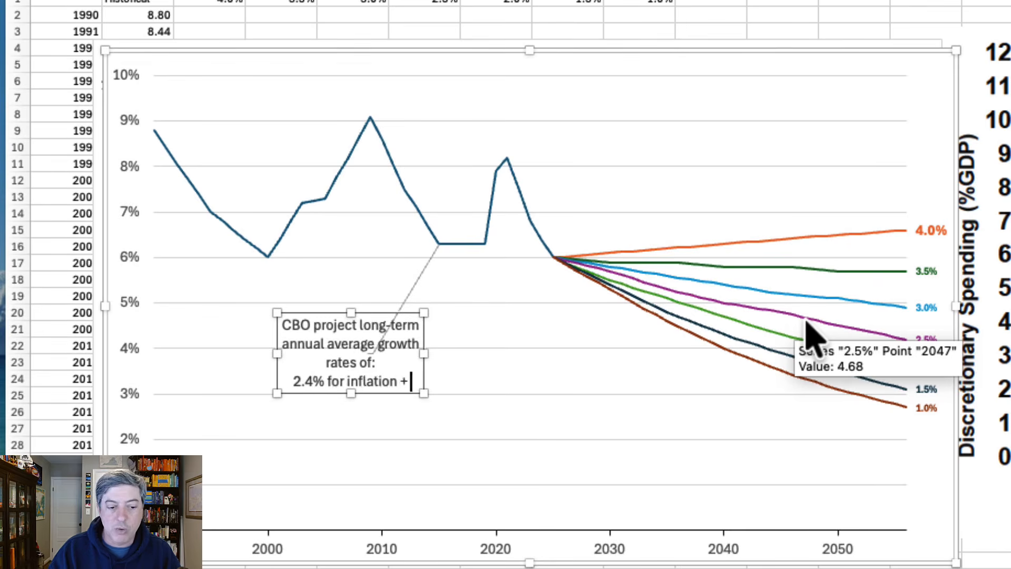
text(populatio)
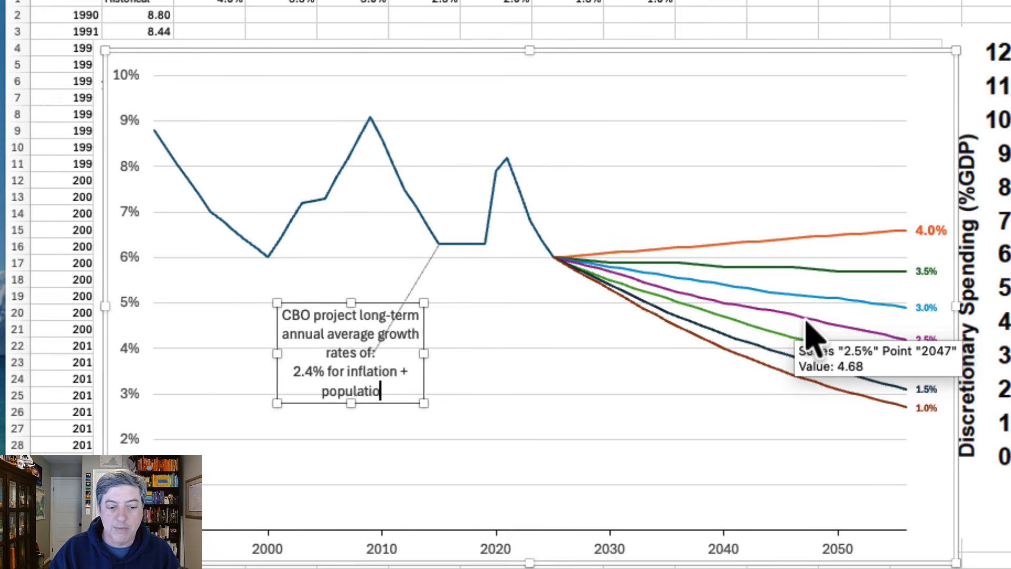
text(n;)
key(Return)
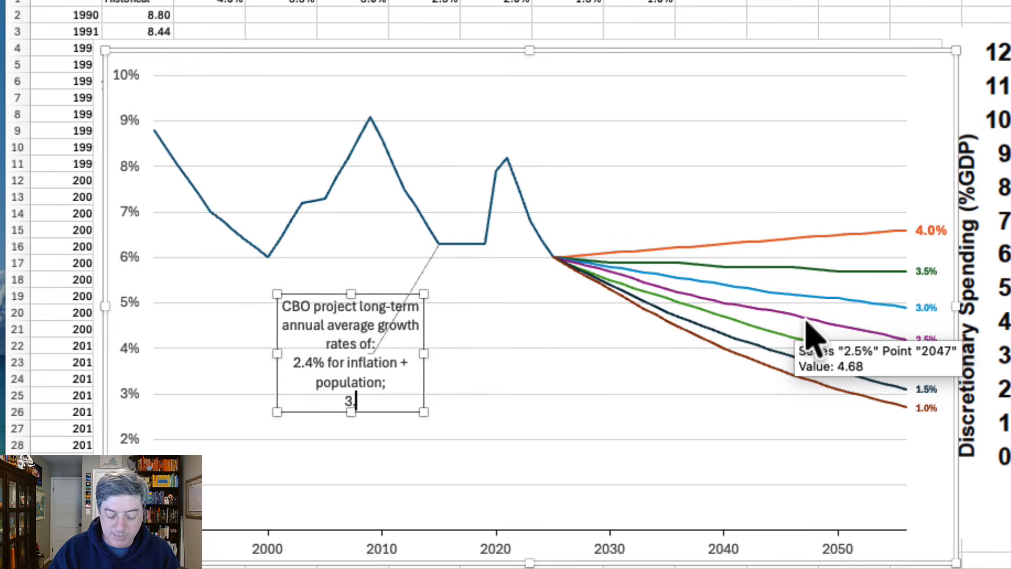
text(3.7% for)
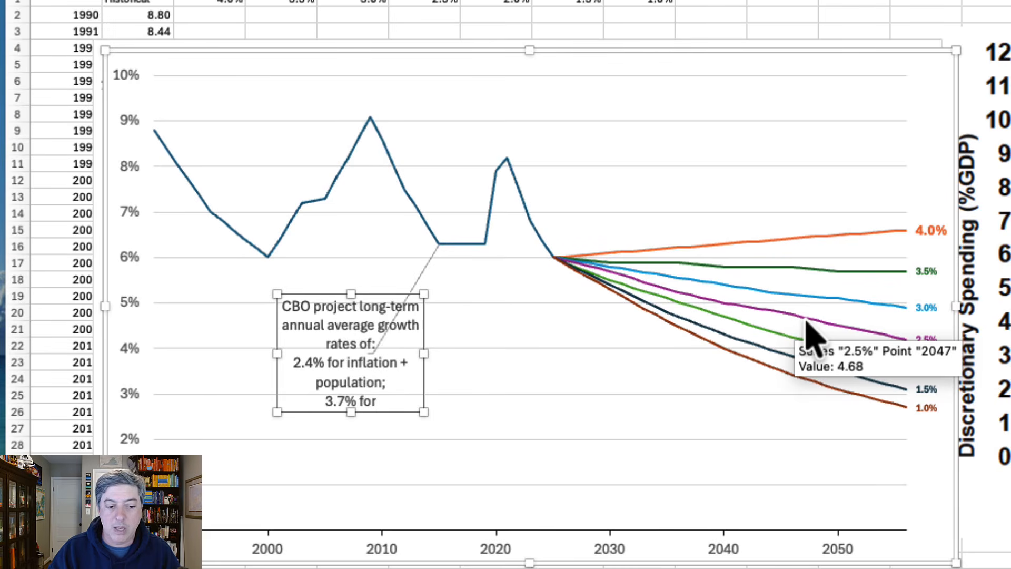
text( nominal G)
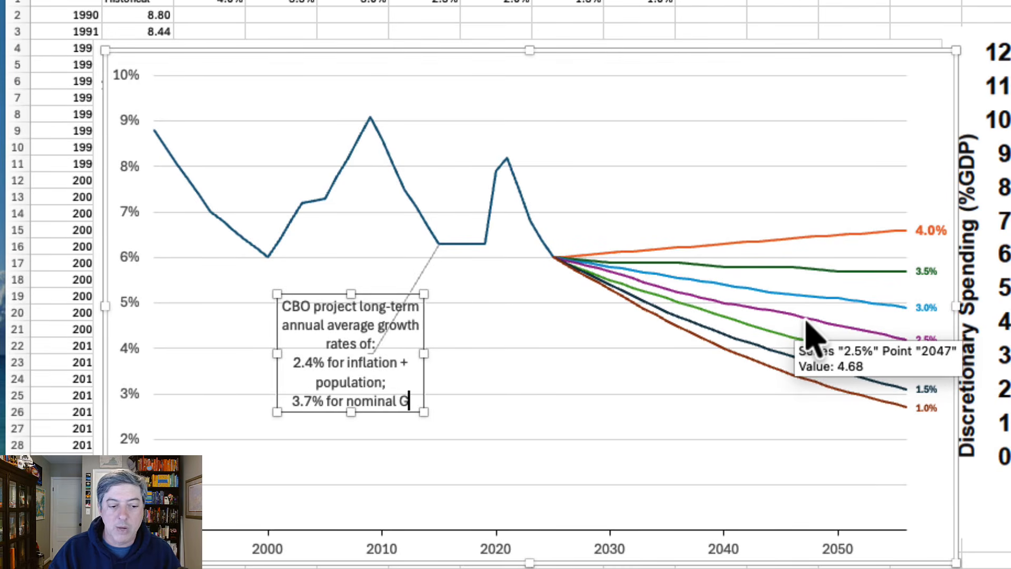
text(DP)
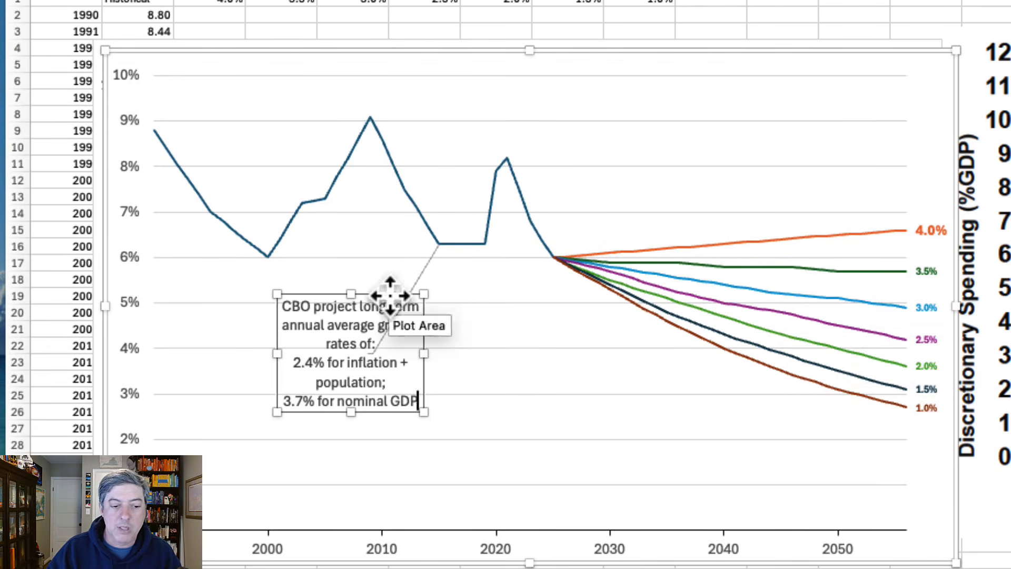
Step: Reposition the CBO annotation label lower in the empty area and widen its box to span roughly 2000 to 2025
drag(390, 295, 446, 295)
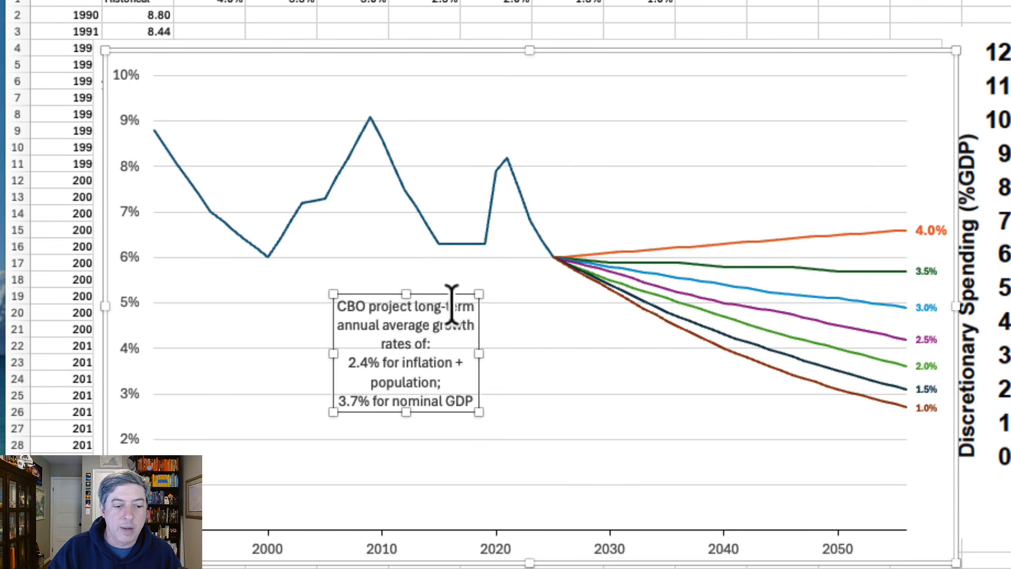
drag(449, 297, 323, 342)
drag(354, 402, 488, 409)
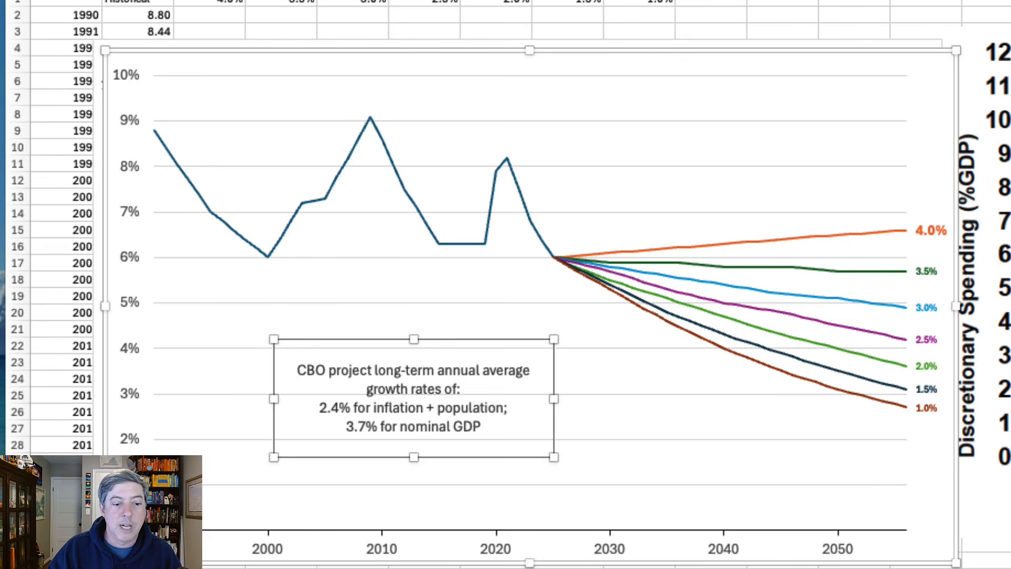
Step: Left-align the CBO annotation text and enlarge its font by three increments
key(ctrl+l)
key(super+shift+period)
key(super+shift+period)
key(super+shift+period)
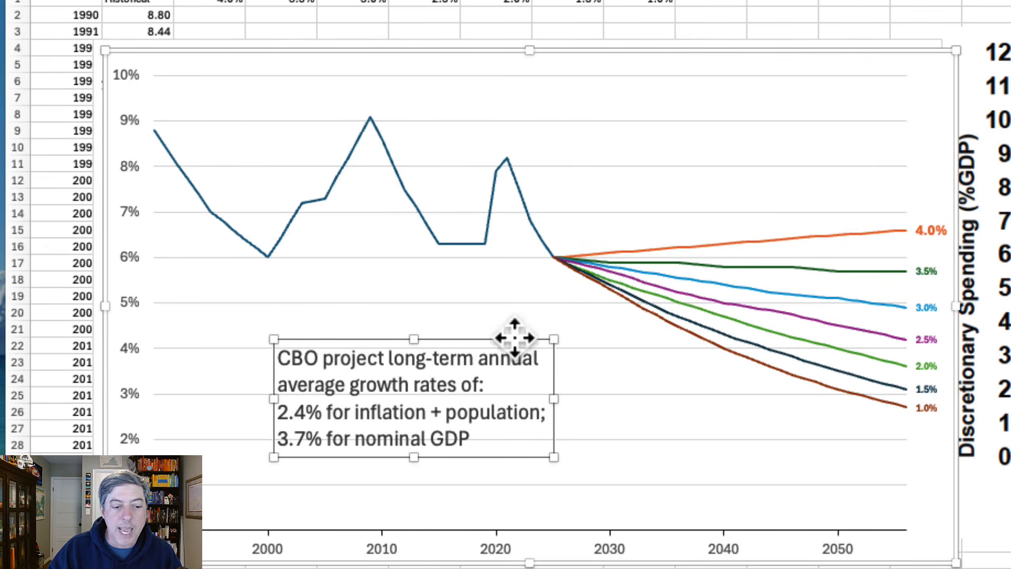
Step: Nudge the CBO annotation label slightly up and to the left and give it a white fill so it covers the gridlines
drag(514, 332, 497, 315)
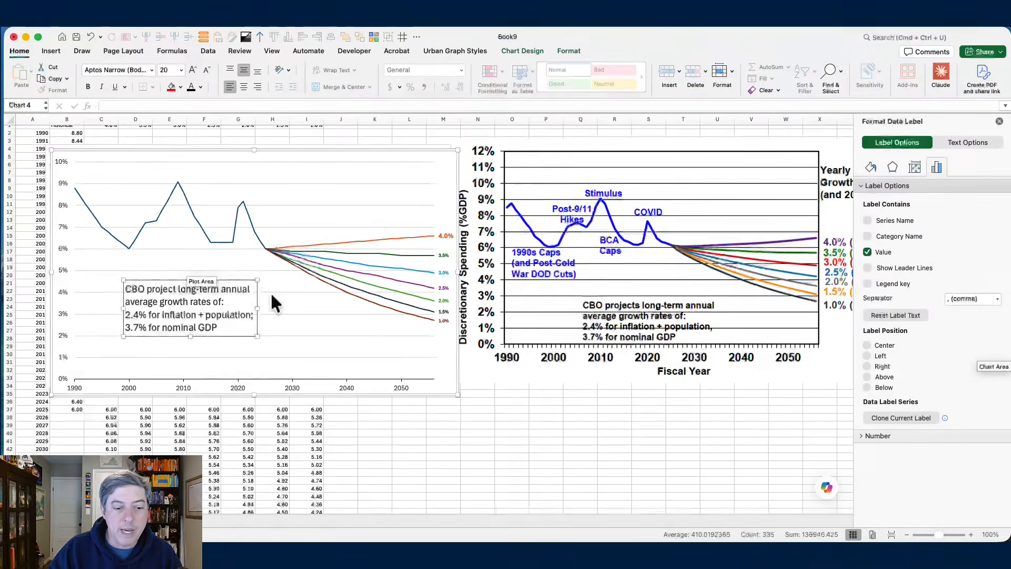
click(156, 307)
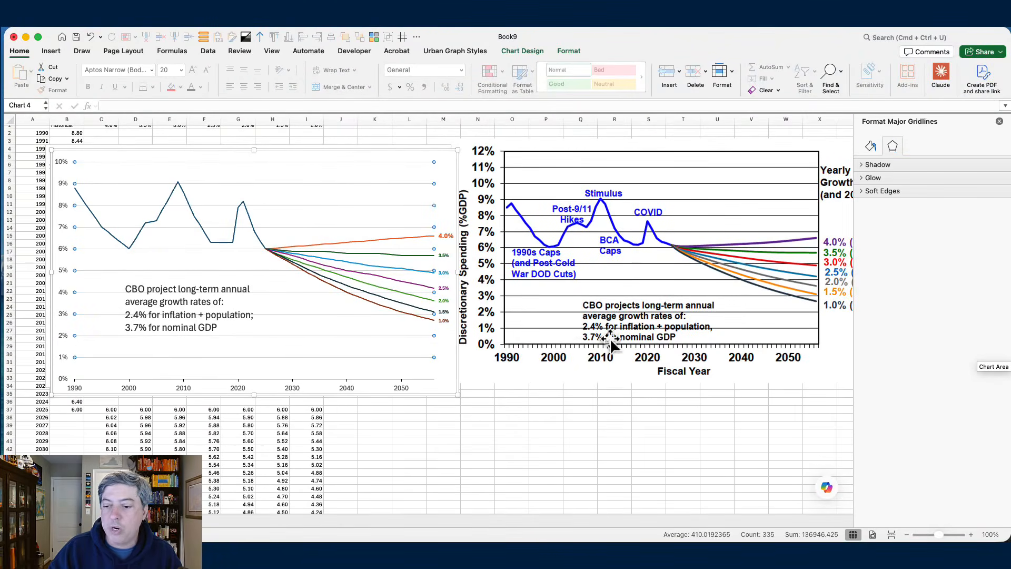
click(199, 284)
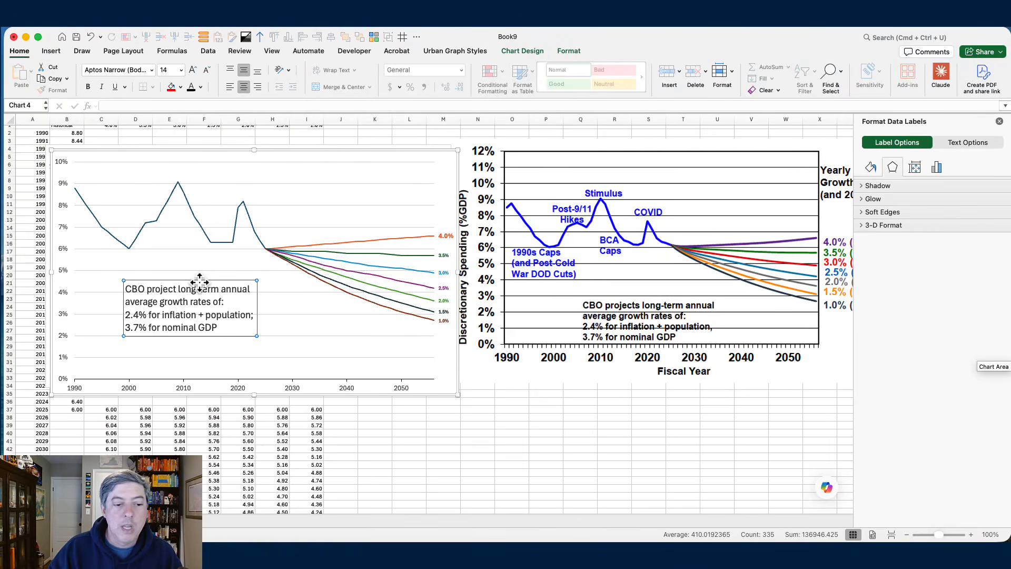
click(566, 50)
click(445, 69)
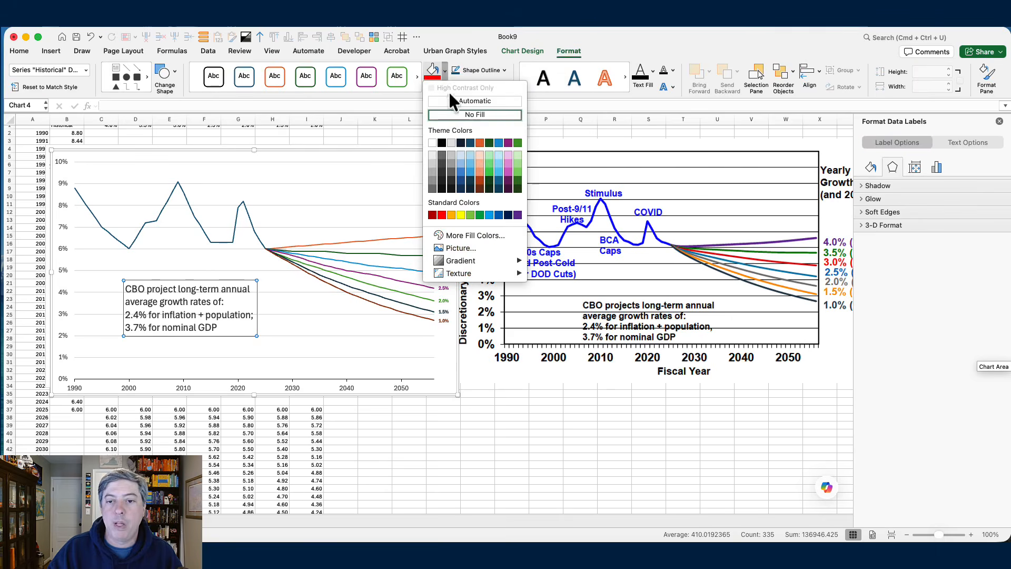
click(433, 143)
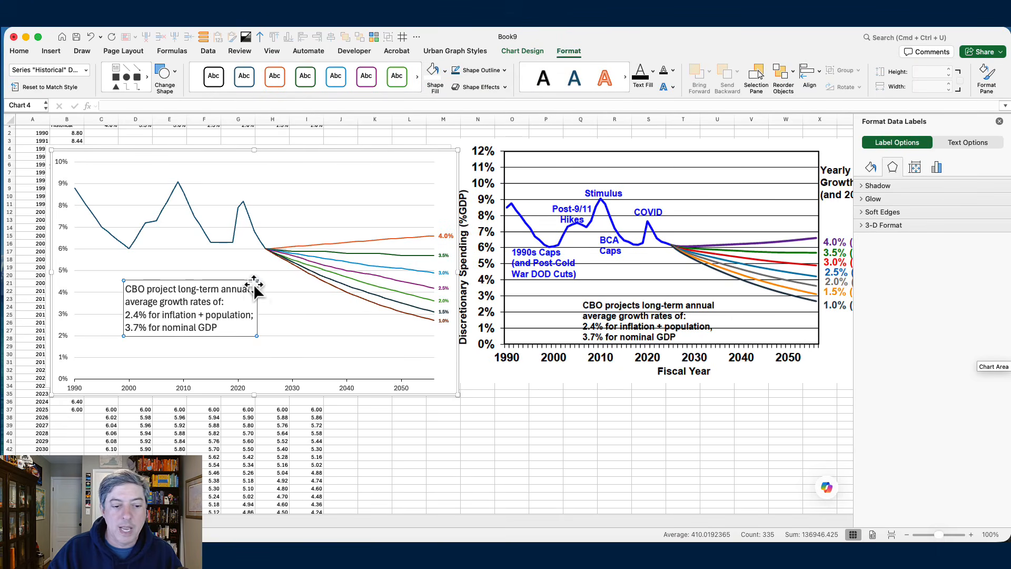
Step: Shift the white-filled CBO annotation label slightly further left within the empty area below the historical line
click(268, 290)
click(234, 291)
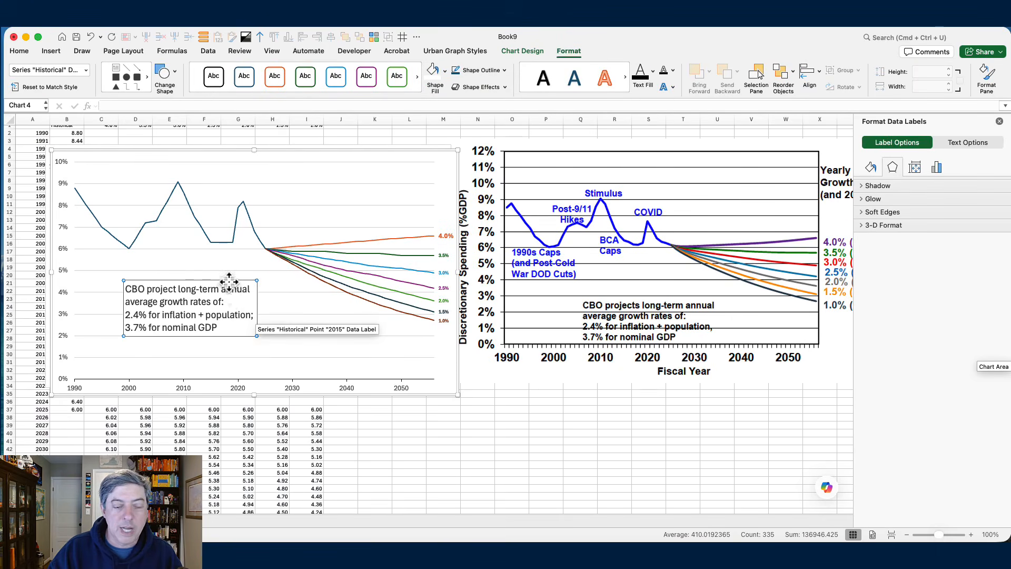
mouse_move(227, 282)
mouse_down()
mouse_move(217, 274)
mouse_move(222, 281)
mouse_up()
click(217, 274)
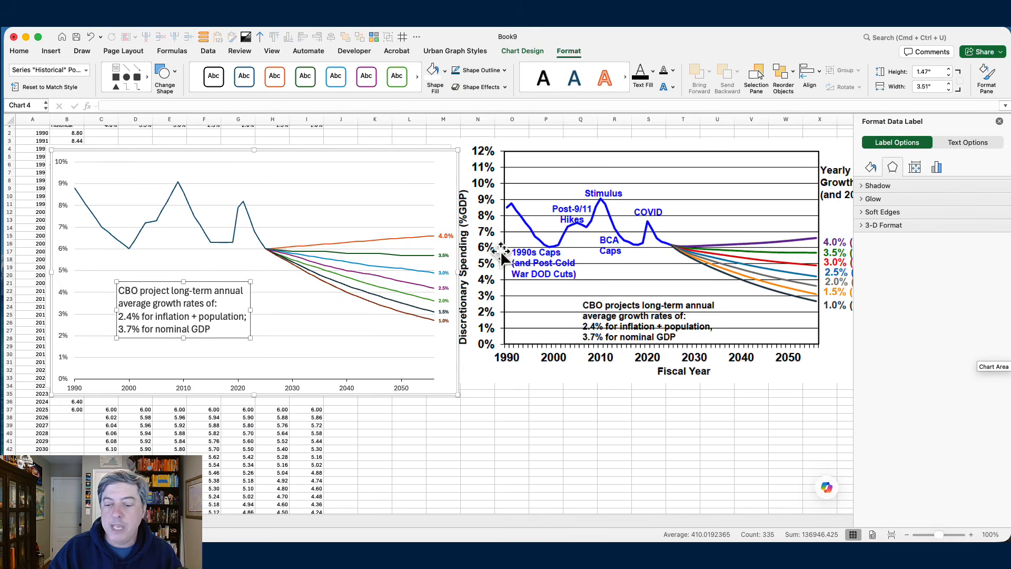